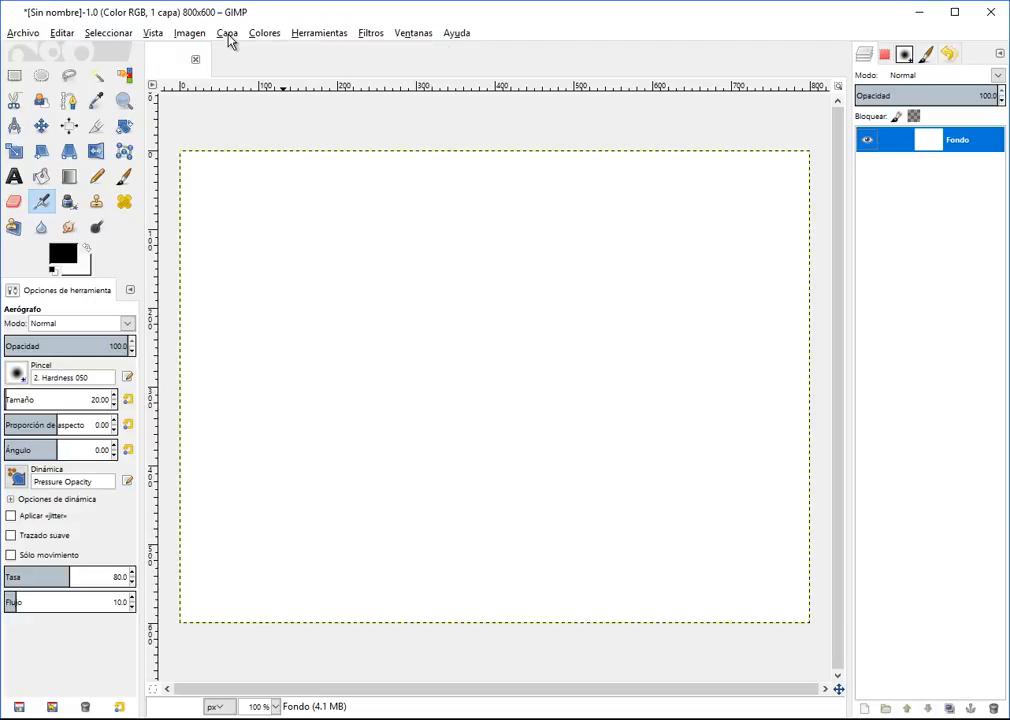
Create a new 800×600 layer named "Nueva Capa" with a transparency fill
click(228, 36)
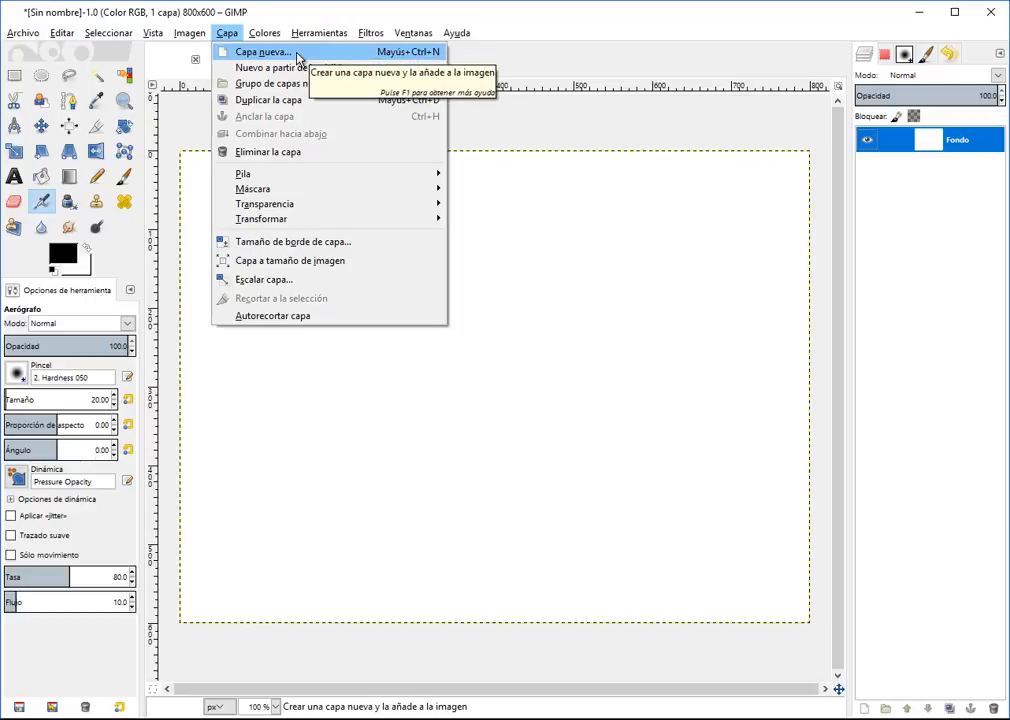
click(262, 52)
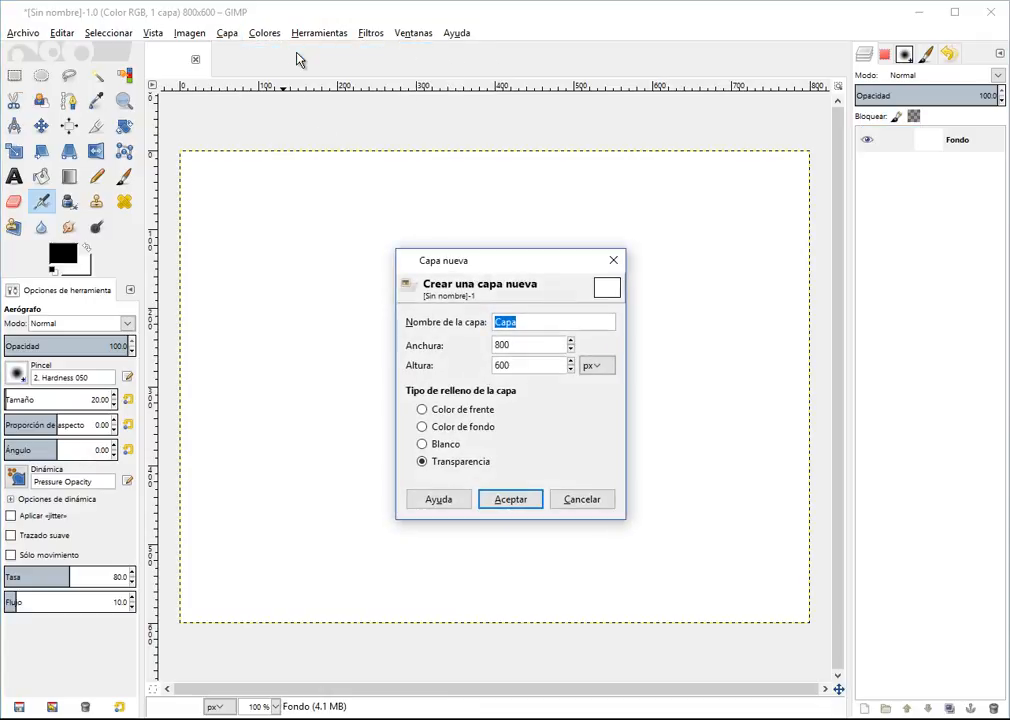
drag(542, 270, 513, 233)
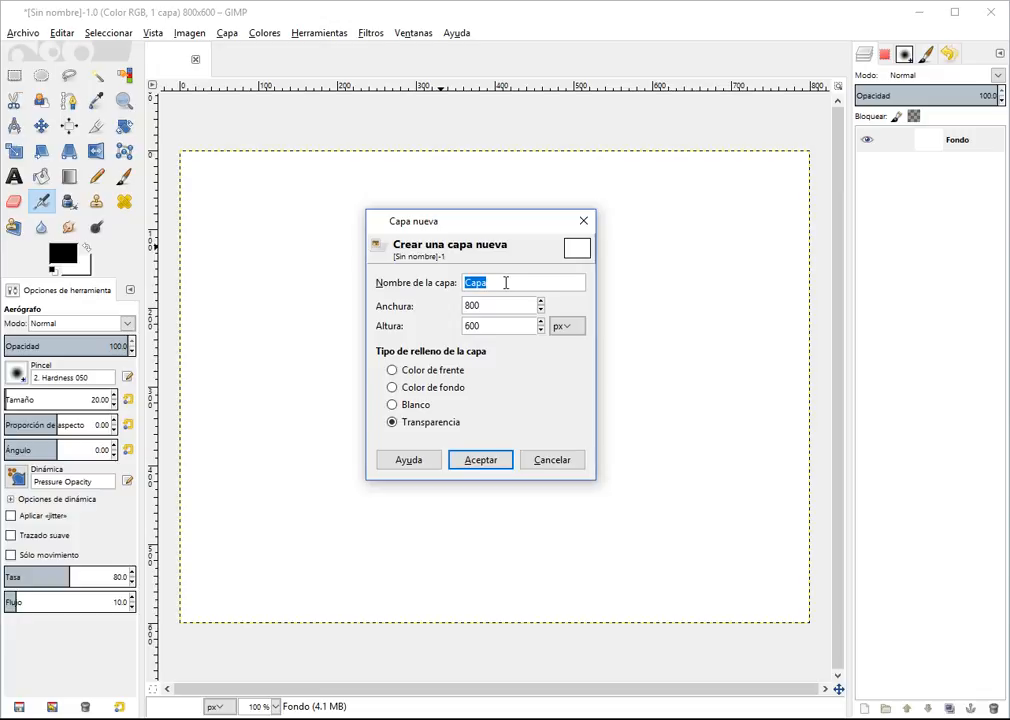
text(Nueva)
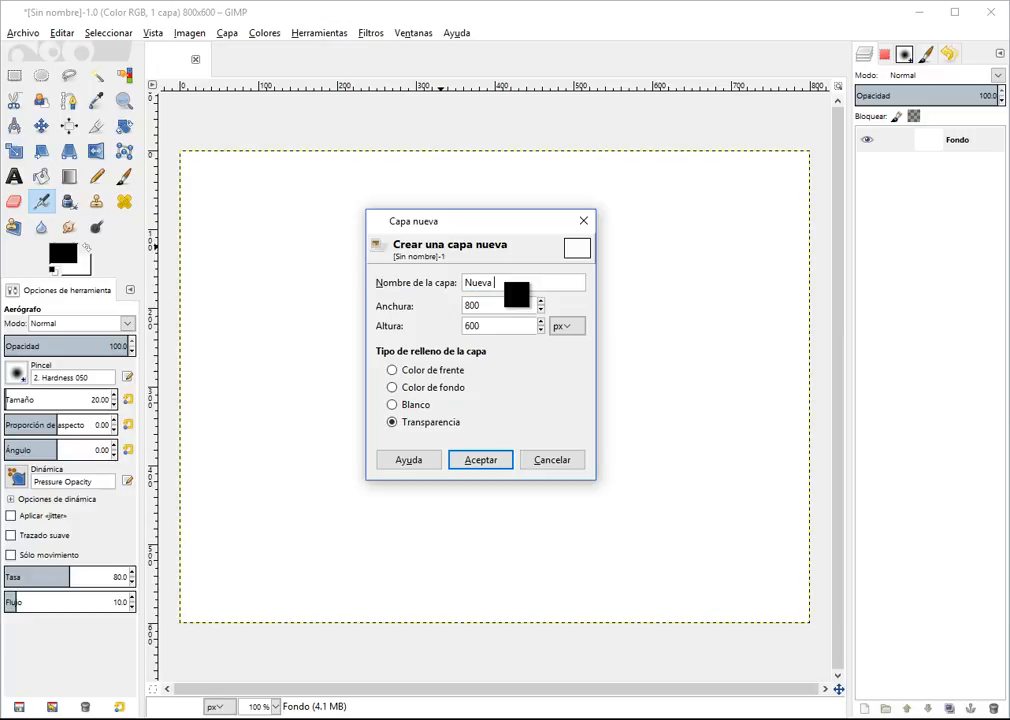
text( Capa)
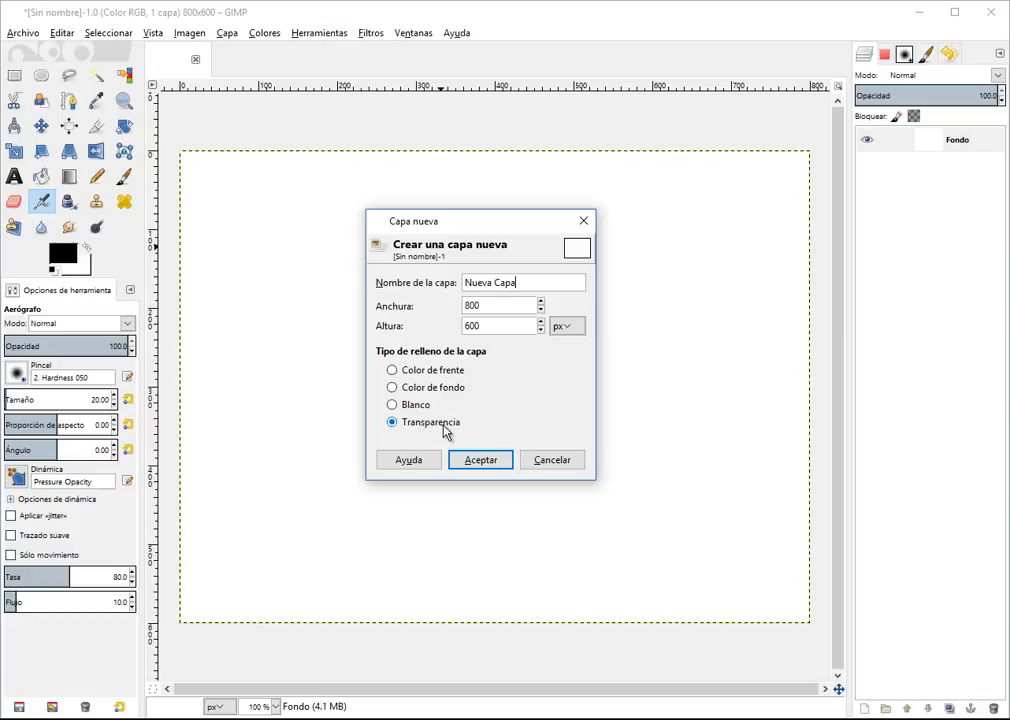
click(392, 405)
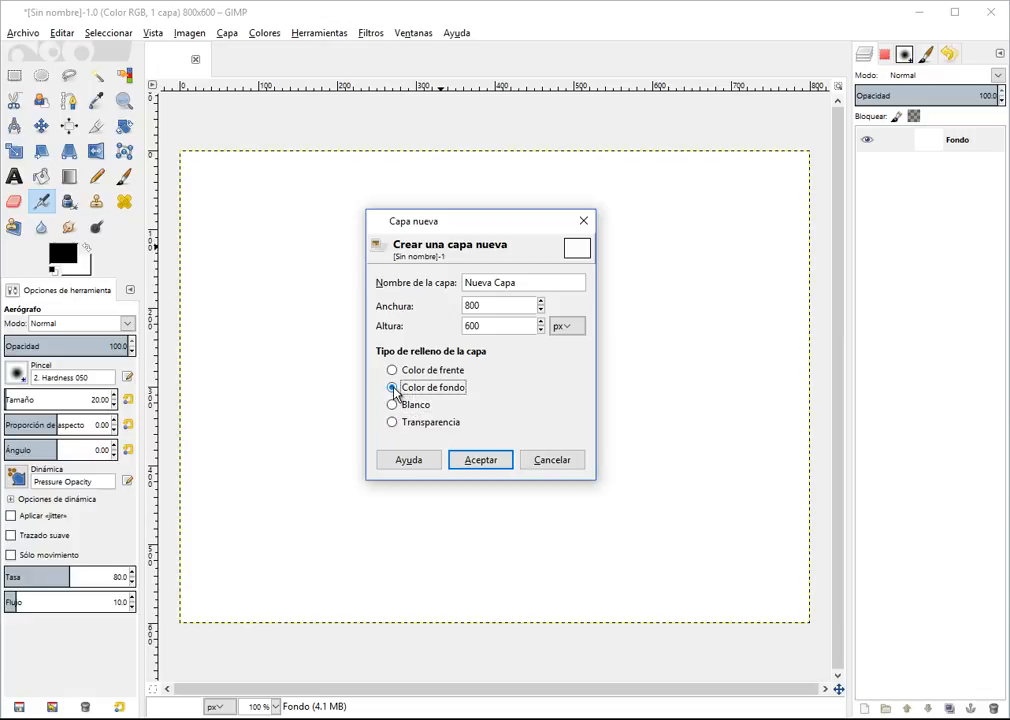
click(393, 372)
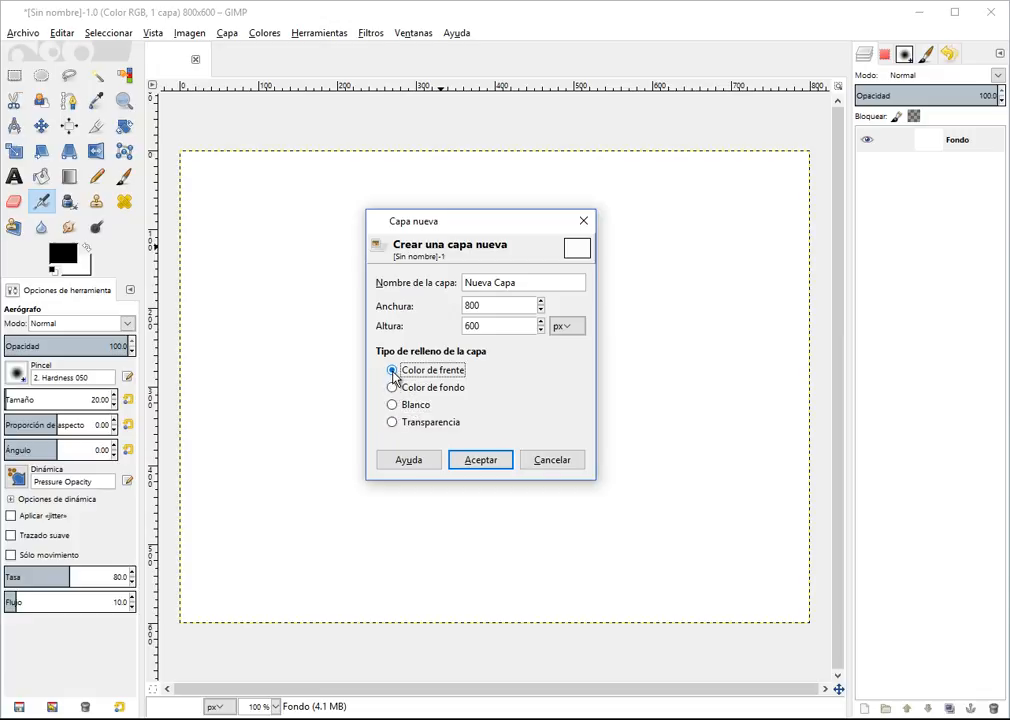
click(393, 424)
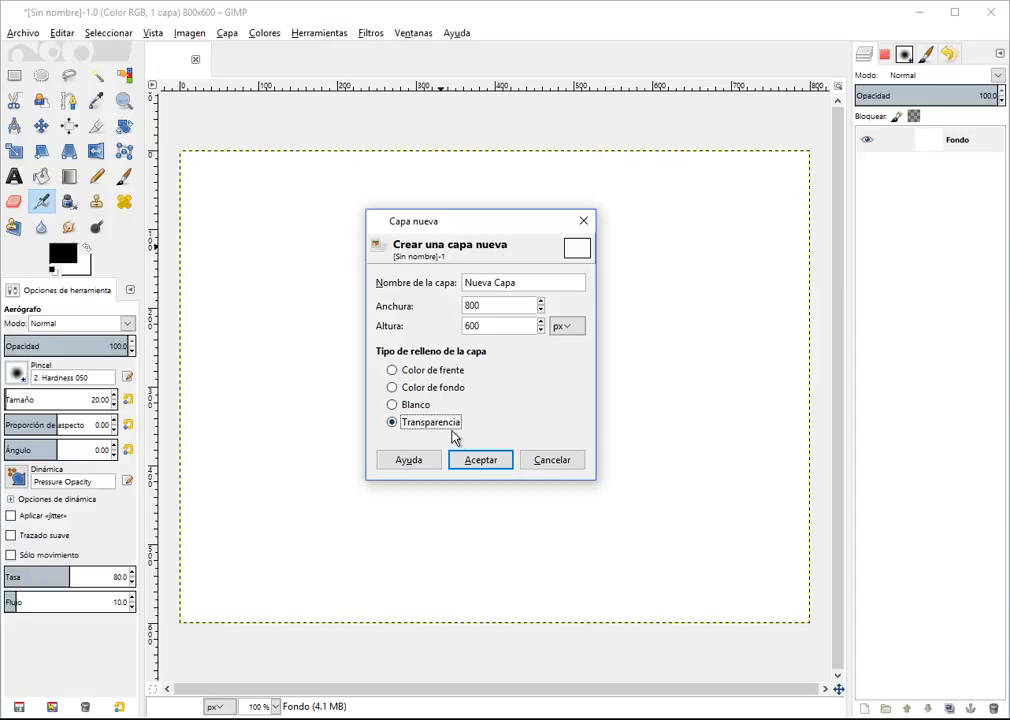
click(481, 462)
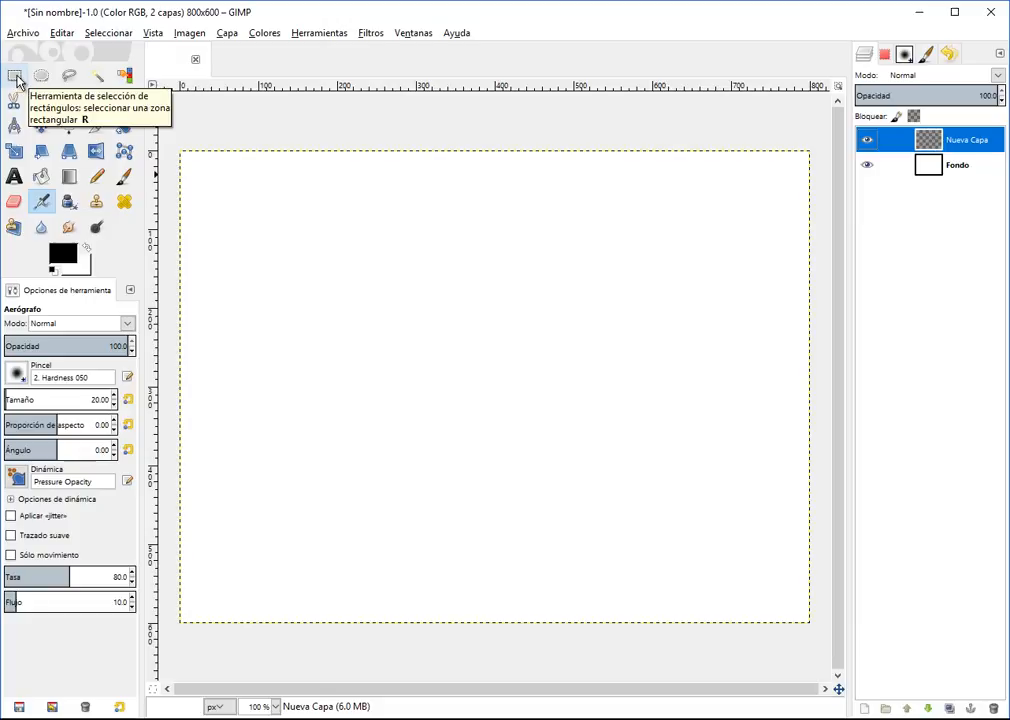
Draw a rectangular selection about 304 × 254 px on the Nueva Capa layer
click(15, 78)
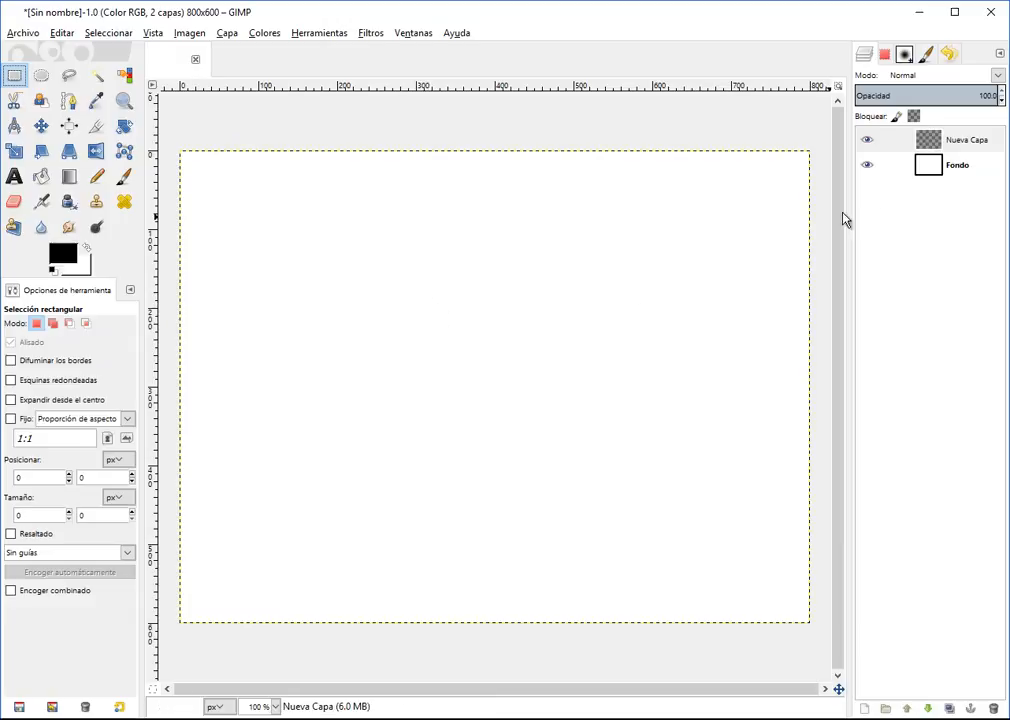
click(981, 148)
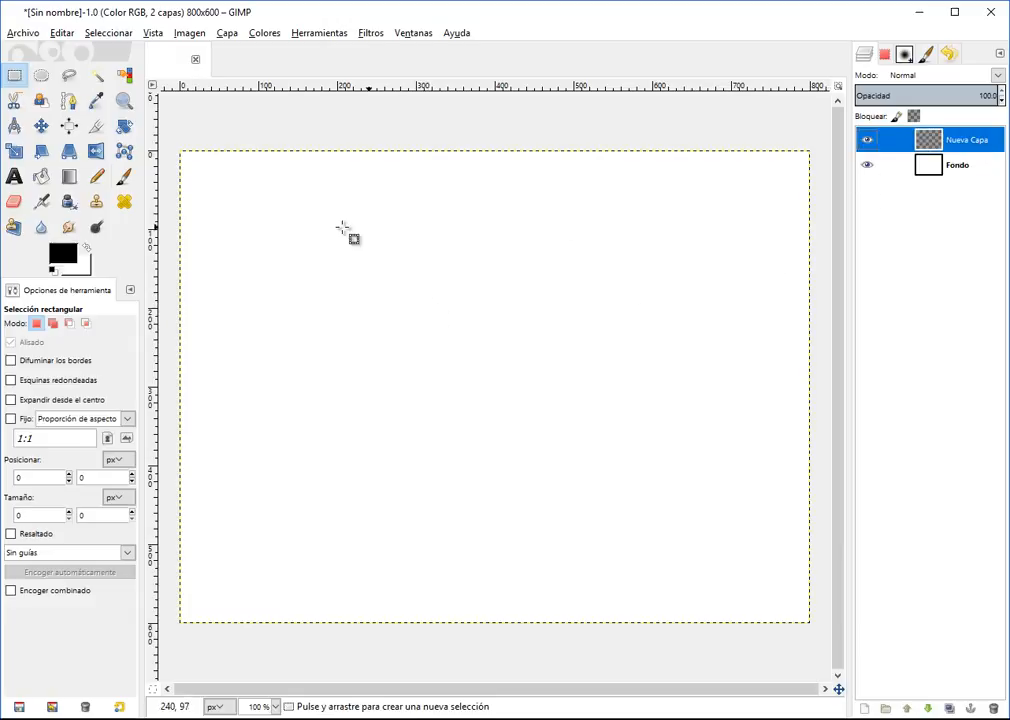
drag(238, 242, 477, 440)
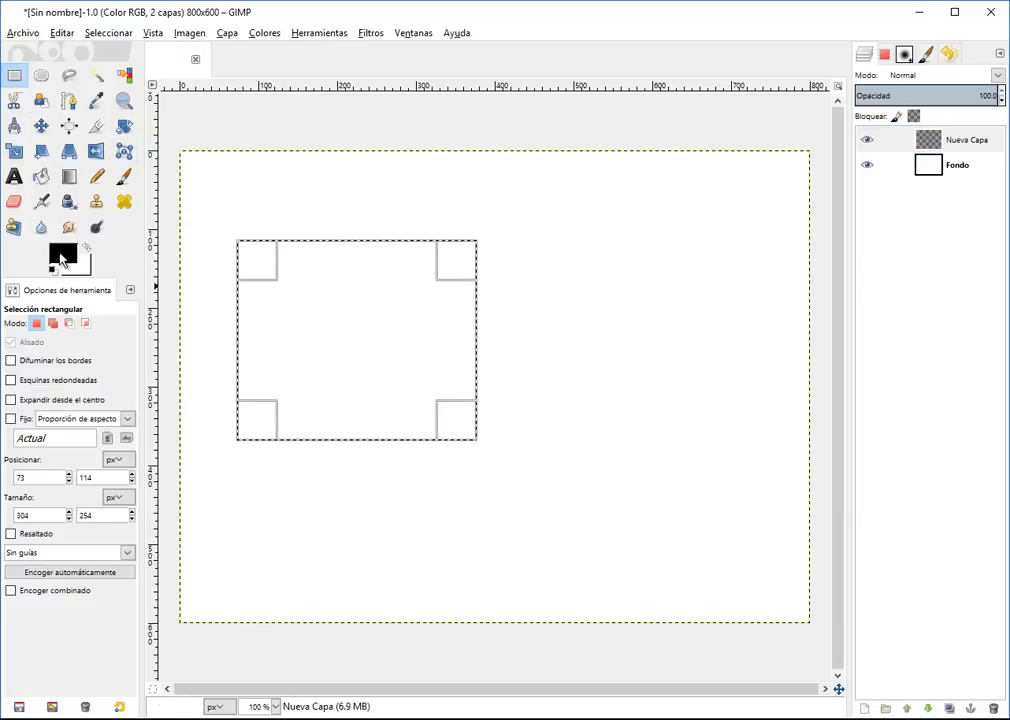
Set the foreground color to the blue swatch 24709b and bucket-fill the rectangular selection with it
click(70, 256)
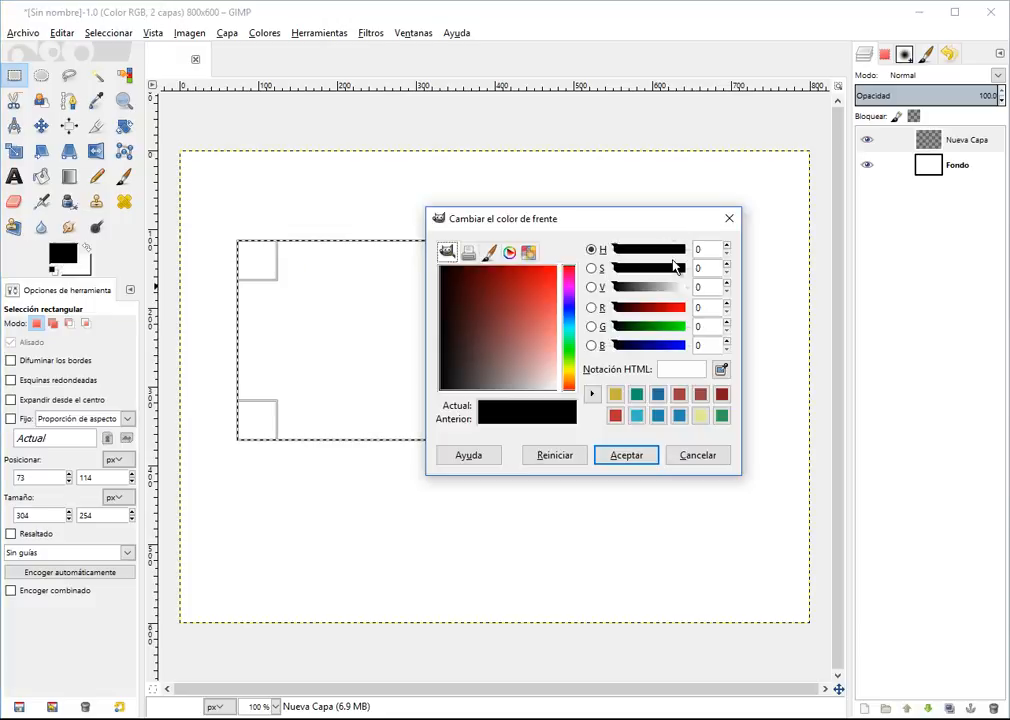
click(658, 395)
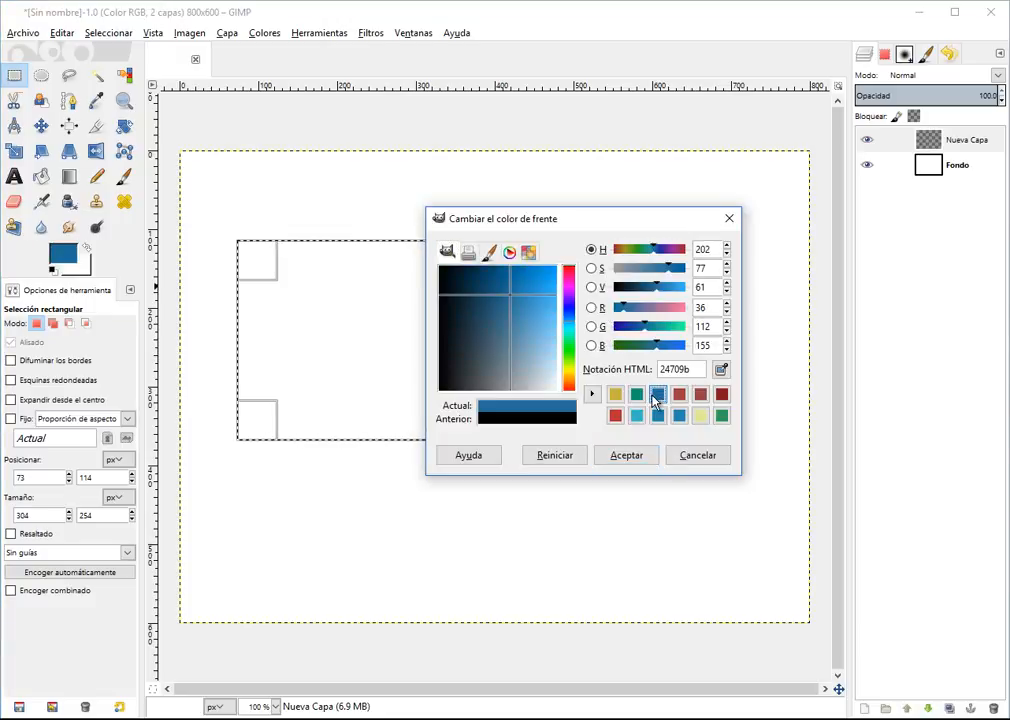
click(624, 458)
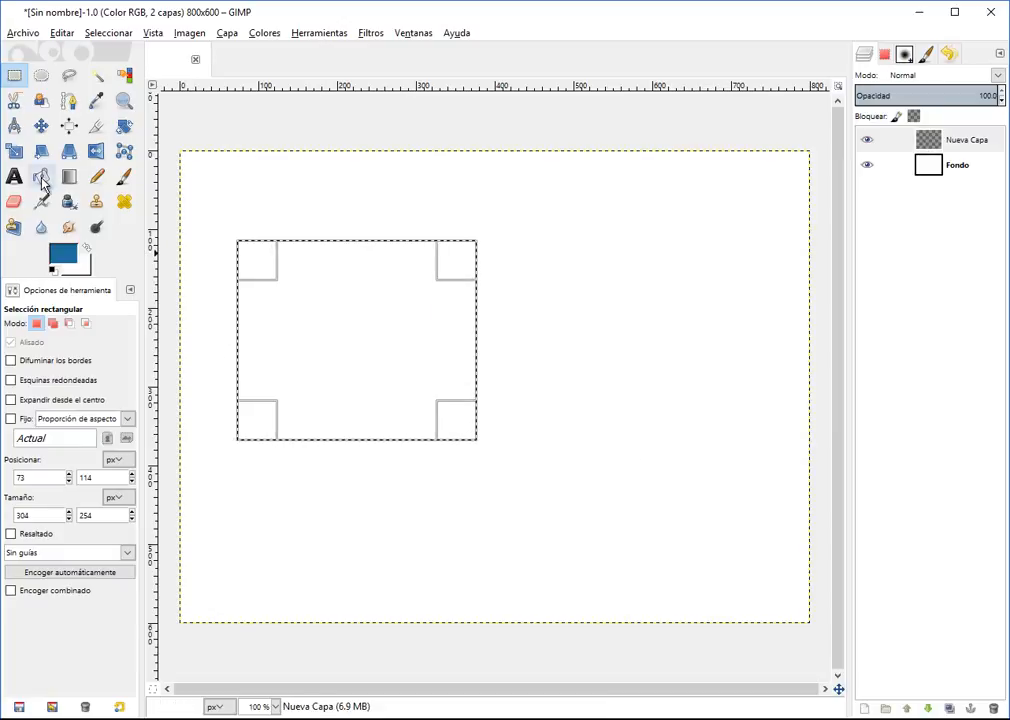
click(41, 177)
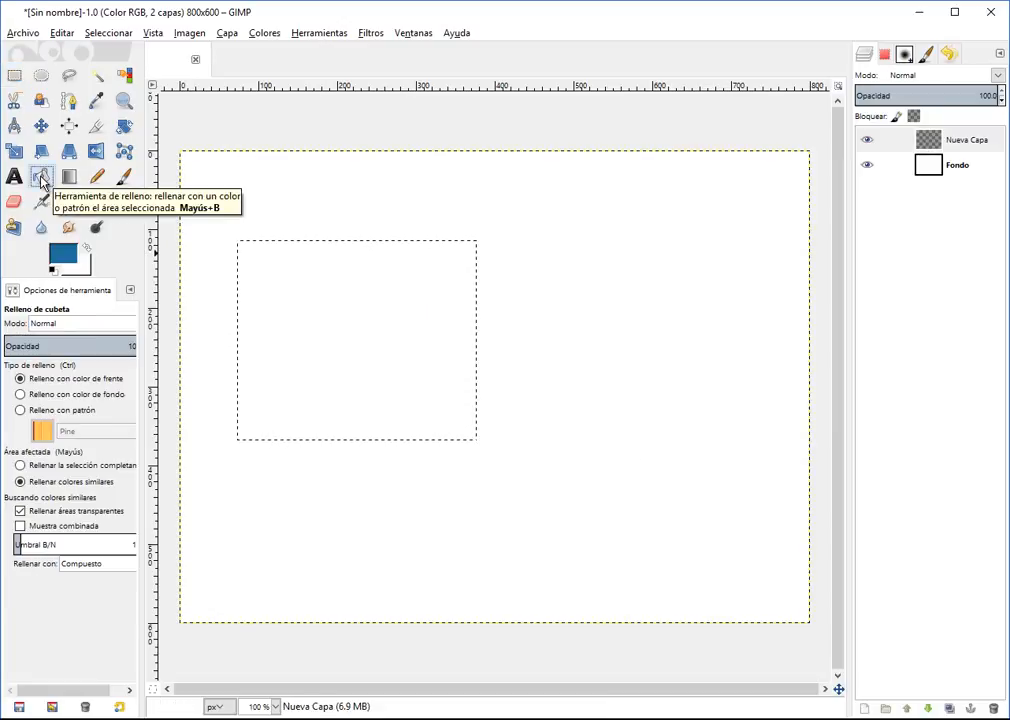
click(374, 340)
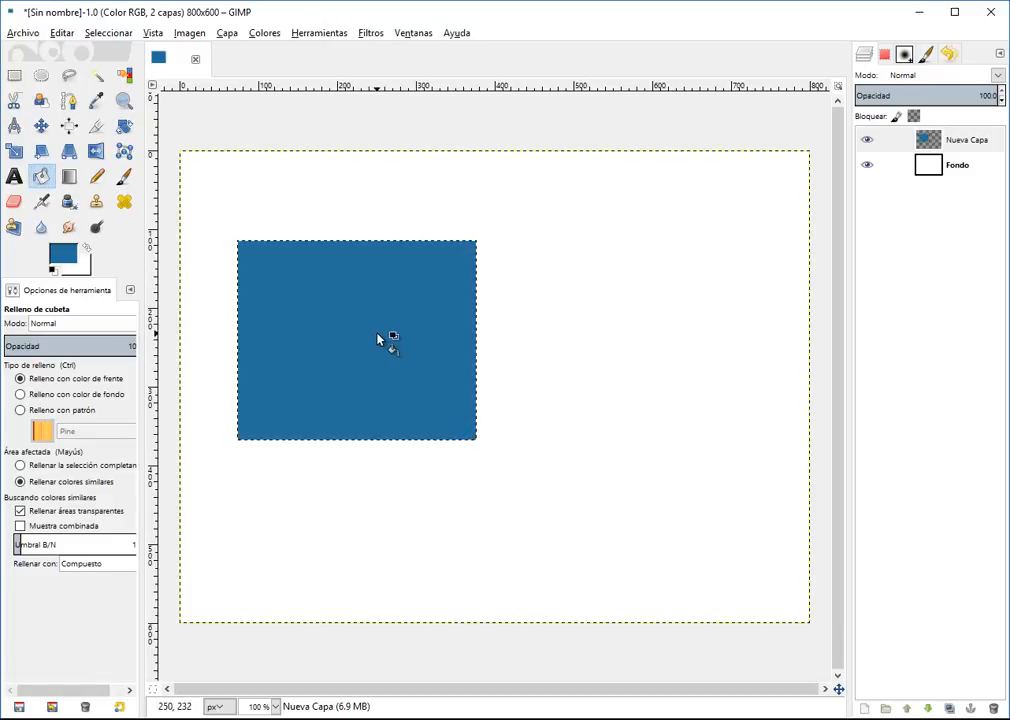
Select the Nueva Capa layer and clear the selection
click(969, 141)
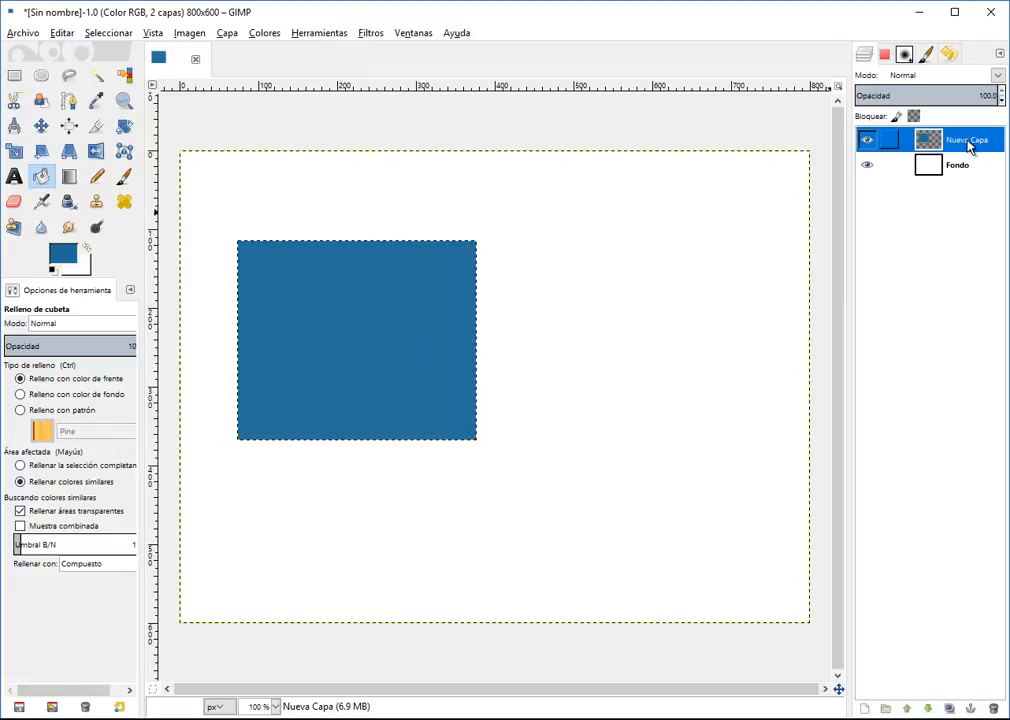
key(m)
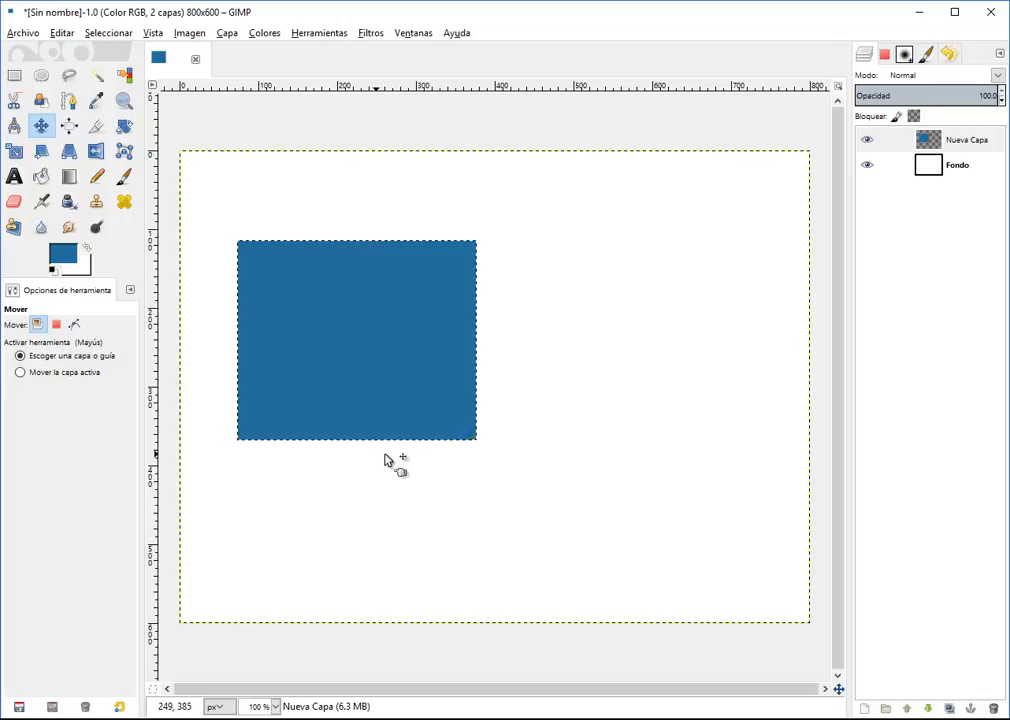
click(110, 38)
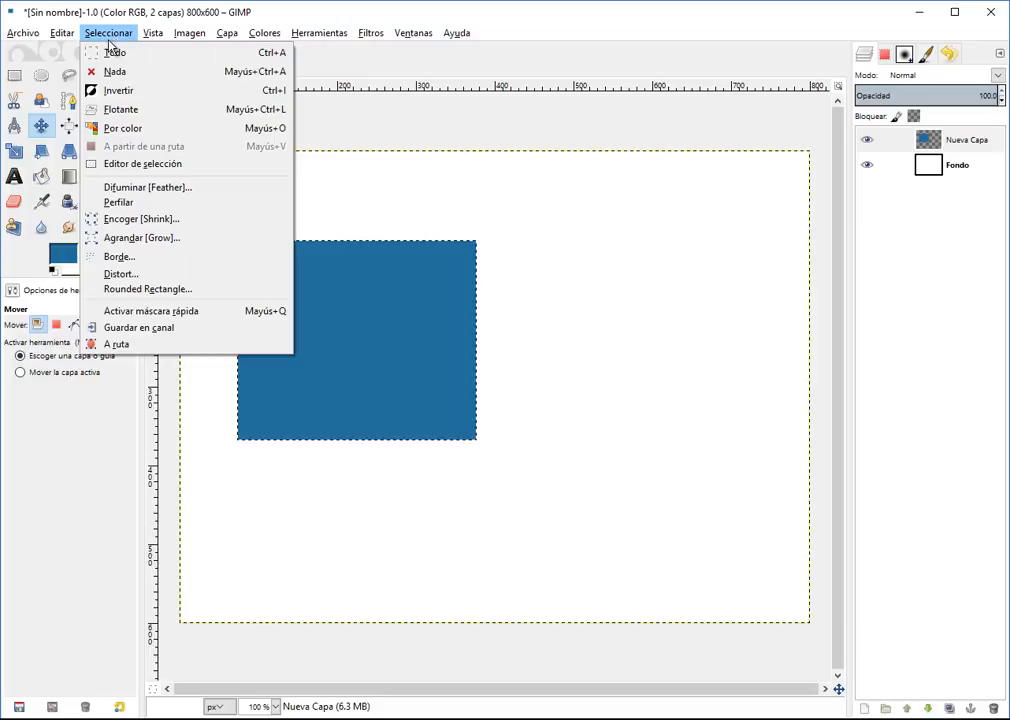
click(145, 76)
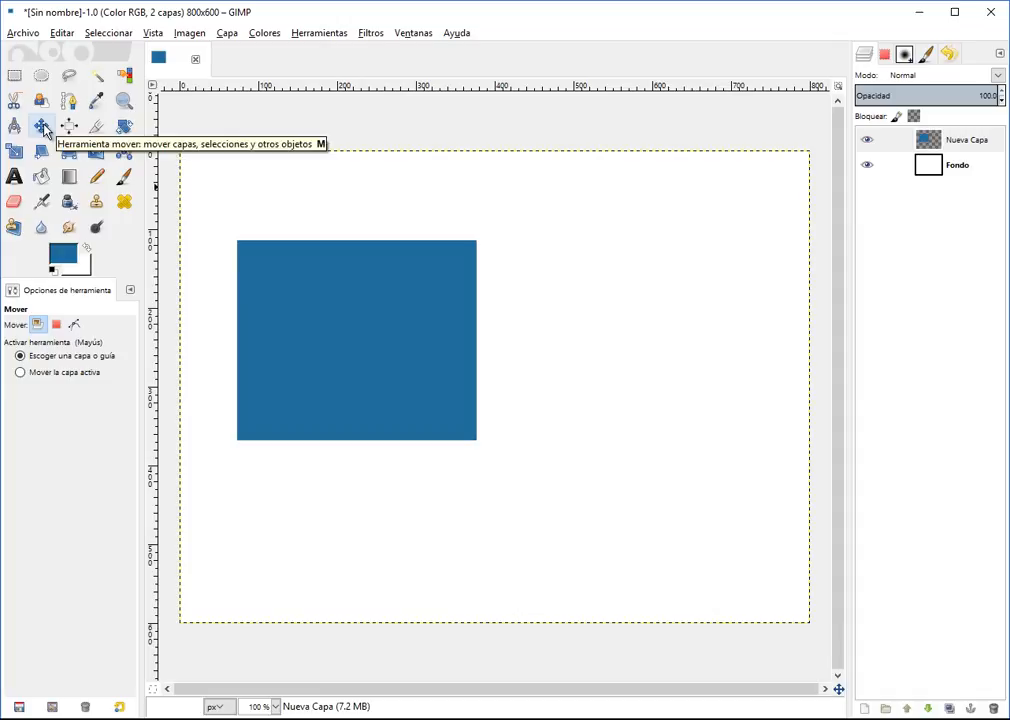
Move the Nueva Capa layer with the Move tool, settling the blue rectangle near the canvas's upper left
drag(345, 338, 499, 369)
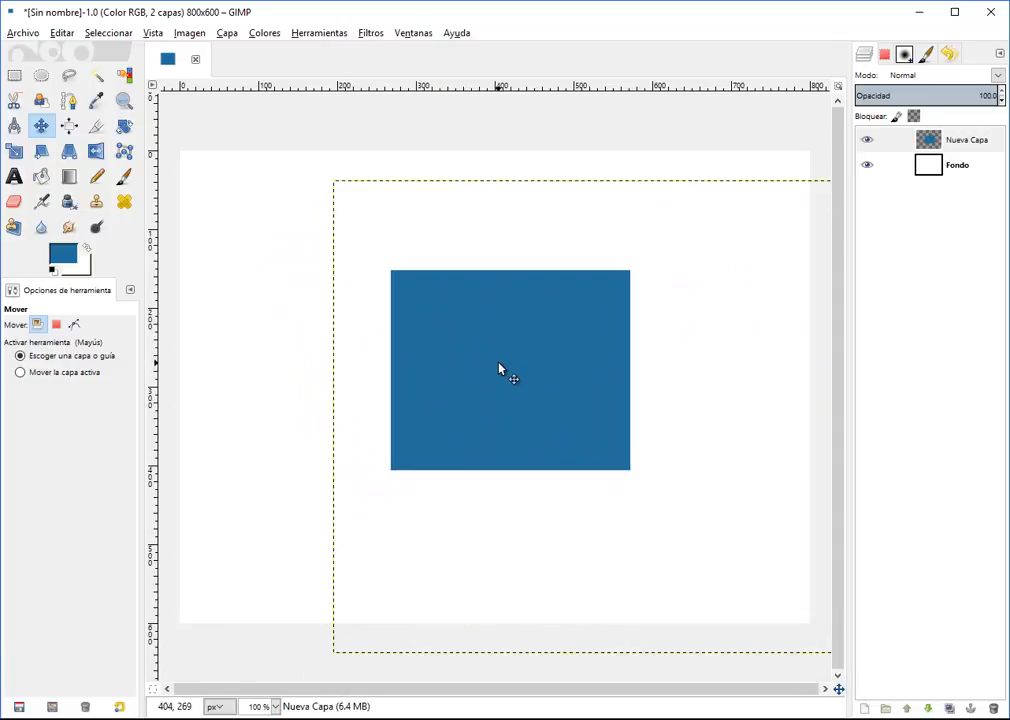
click(928, 168)
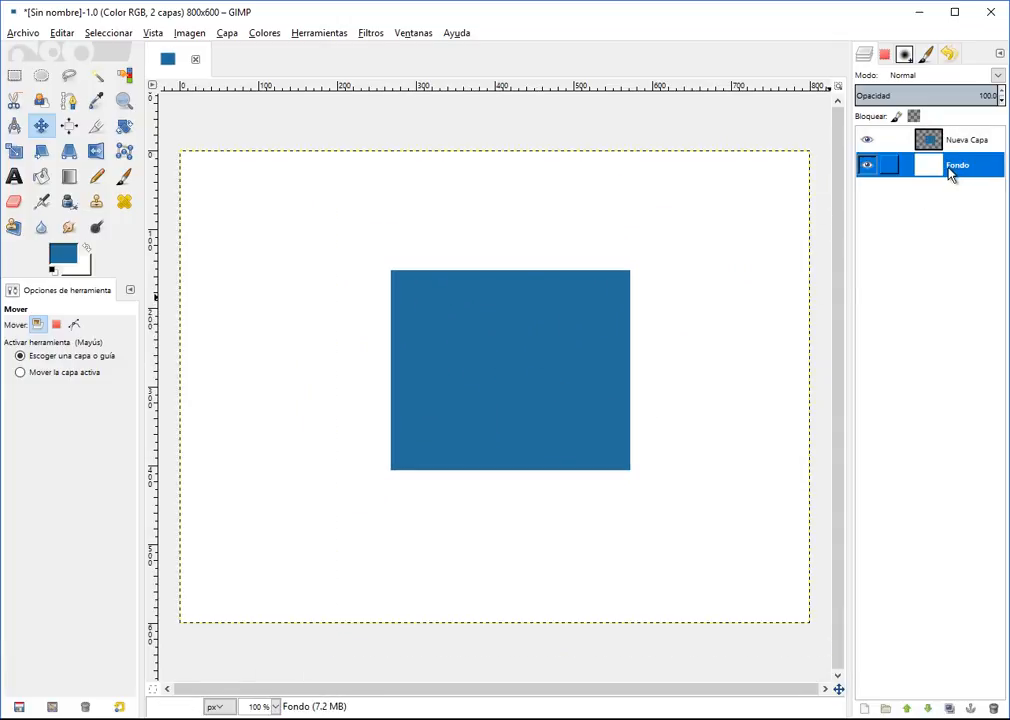
click(964, 145)
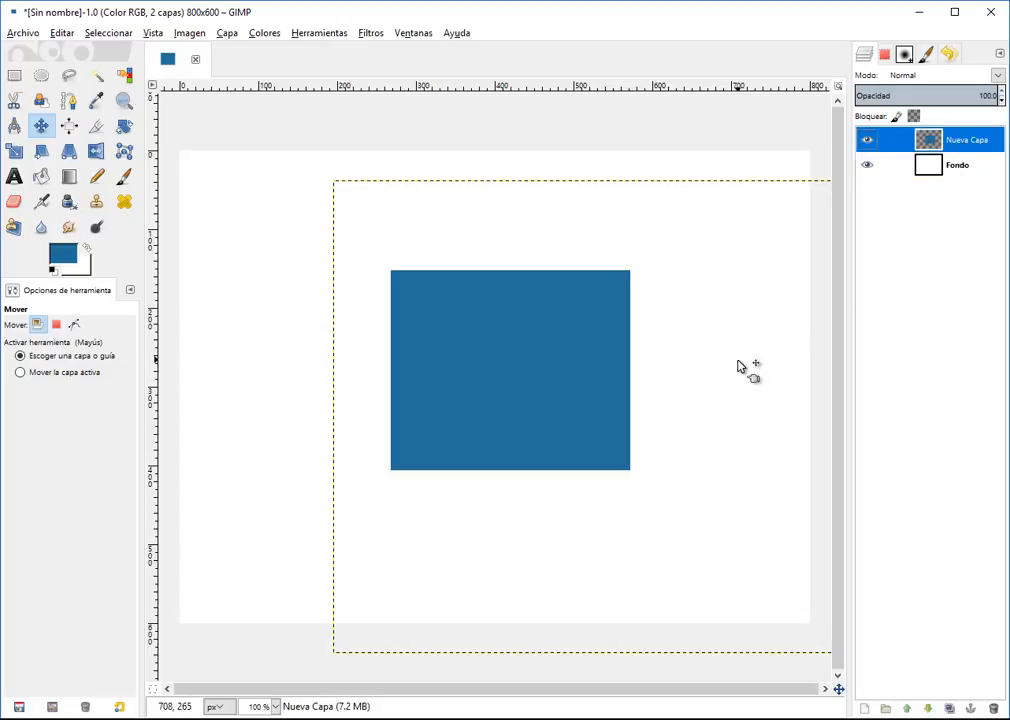
drag(570, 376, 407, 315)
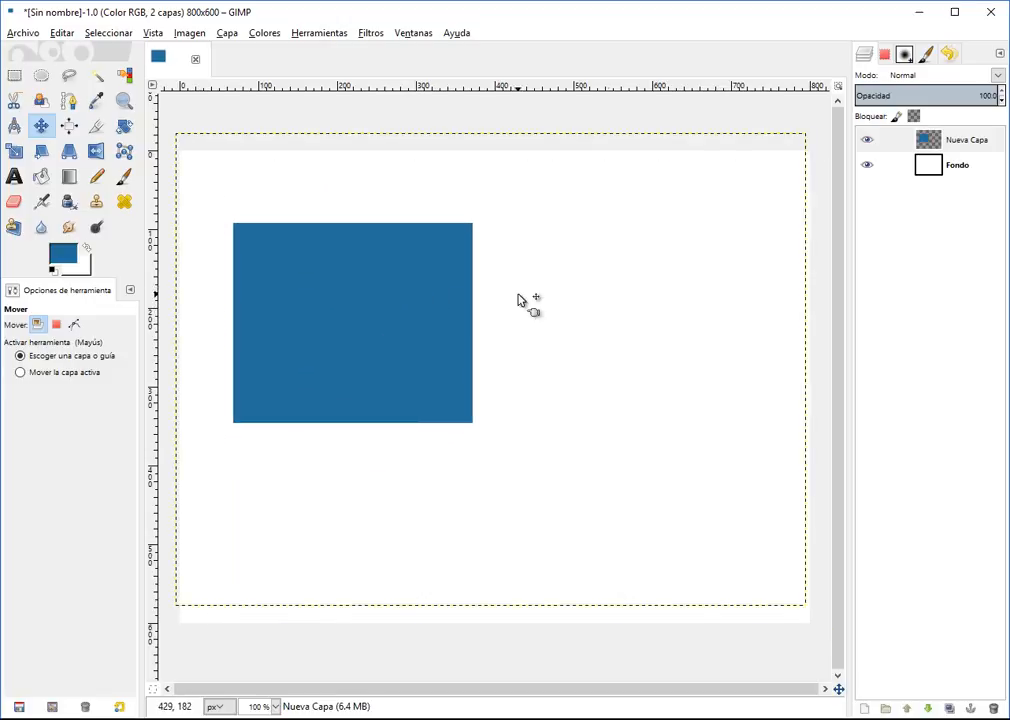
mouse_move(392, 291)
mouse_down()
mouse_move(428, 306)
mouse_move(394, 280)
mouse_up()
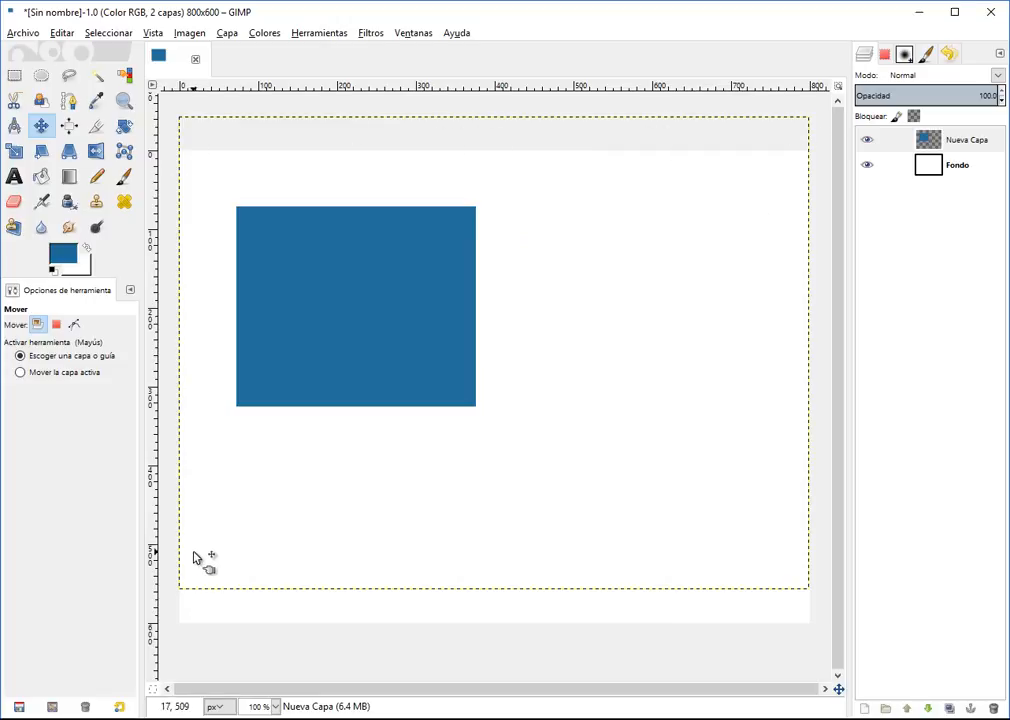
drag(363, 270, 363, 296)
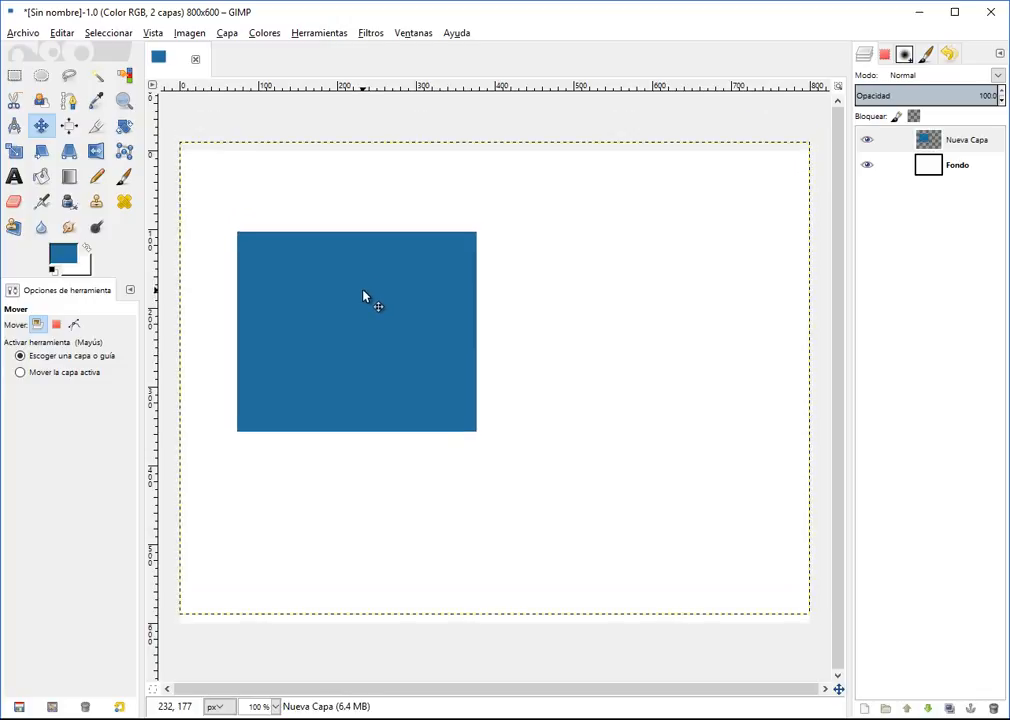
Autocrop the Nueva Capa layer to its content
click(227, 36)
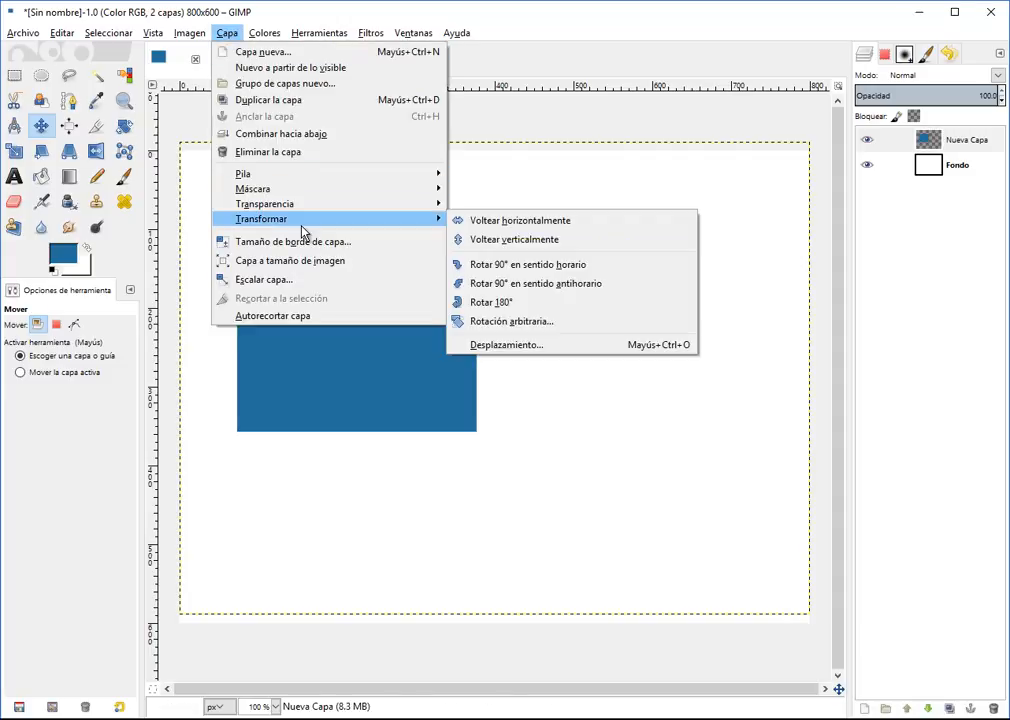
click(297, 316)
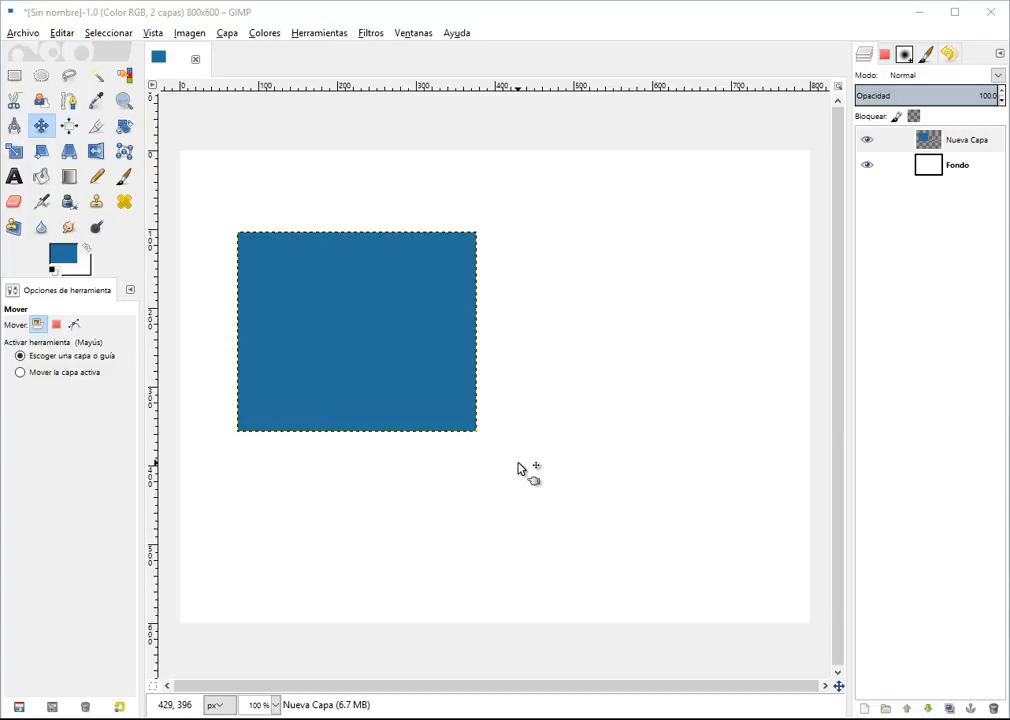
Draw an elliptical selection about 180 × 210 px to the right of the blue rectangle
key(e)
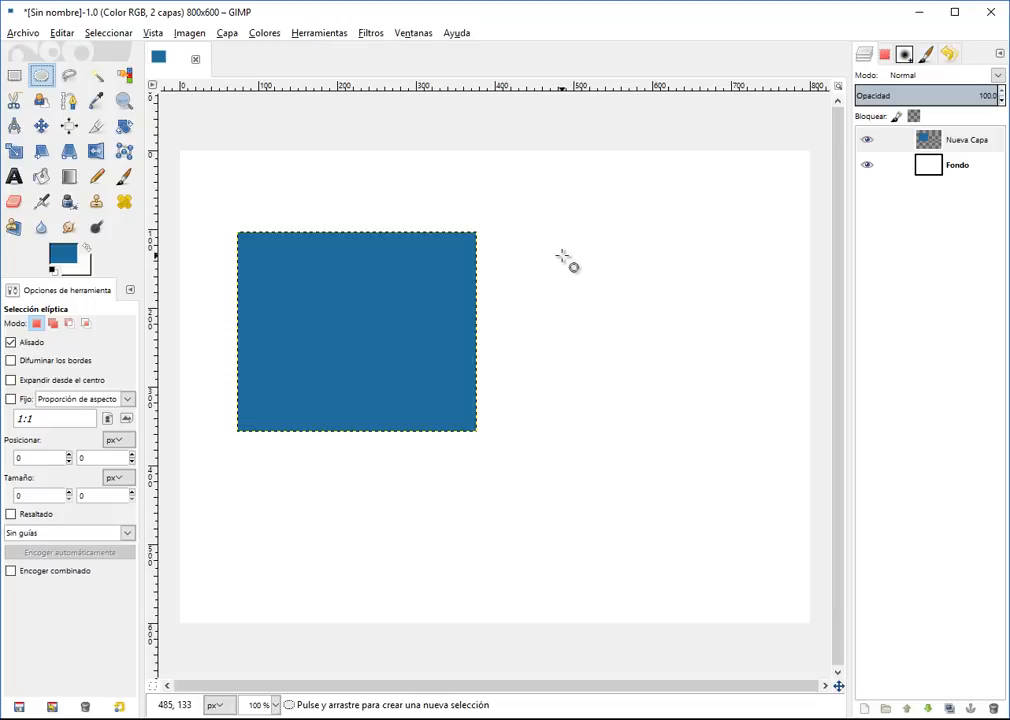
drag(562, 237, 743, 448)
Switch to the Bucket Fill tool and set the foreground color to a yellow swatch
click(41, 176)
click(62, 254)
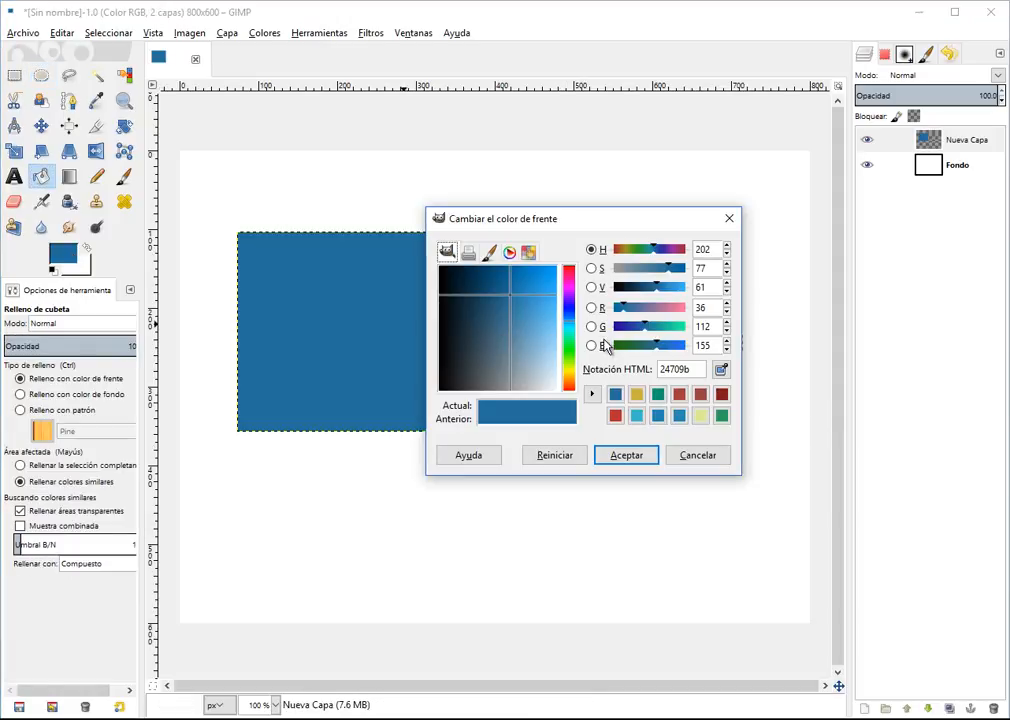
click(636, 394)
click(627, 456)
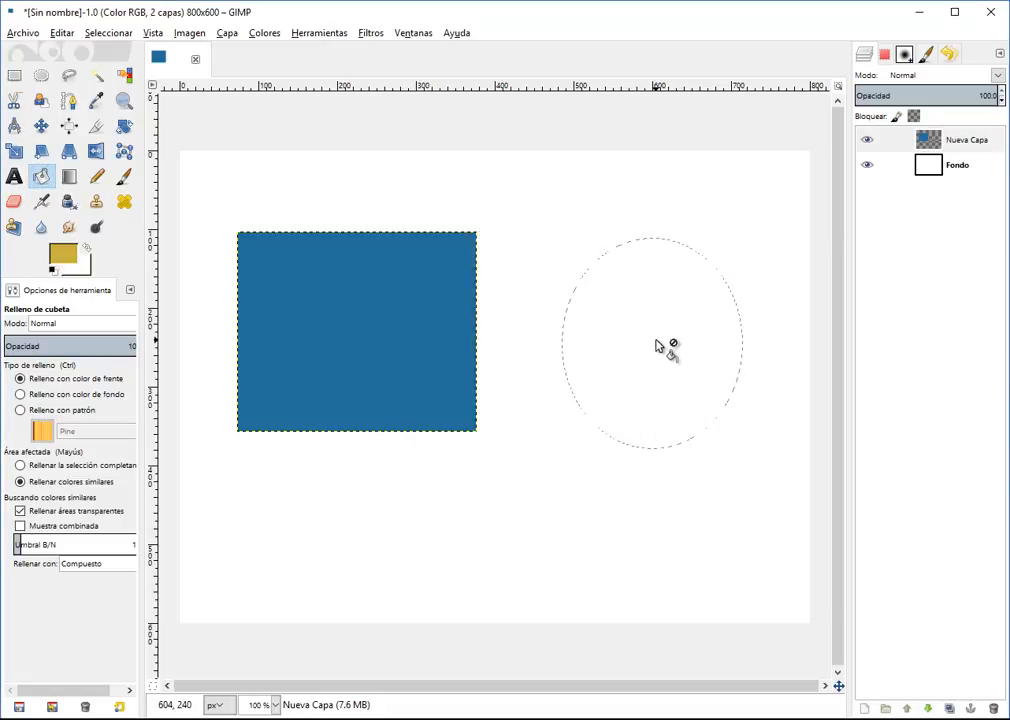
Try to fill the elliptical selection with yellow on the Nueva Capa layer
click(979, 141)
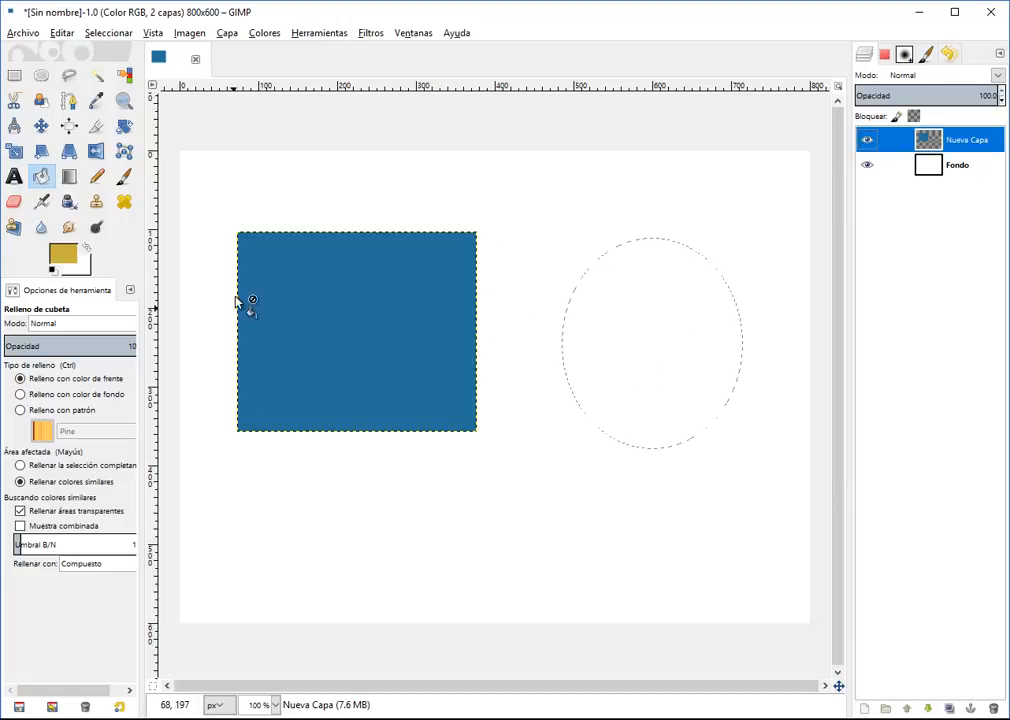
click(658, 337)
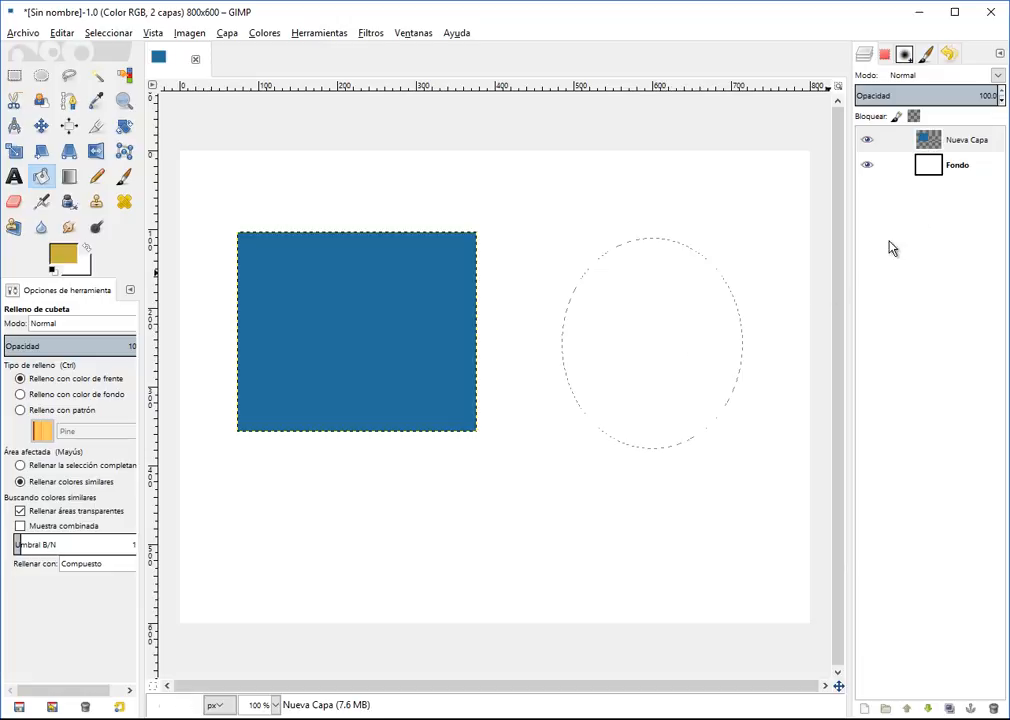
Fill the elliptical selection with yellow on the Fondo layer, then remove the selection
click(984, 176)
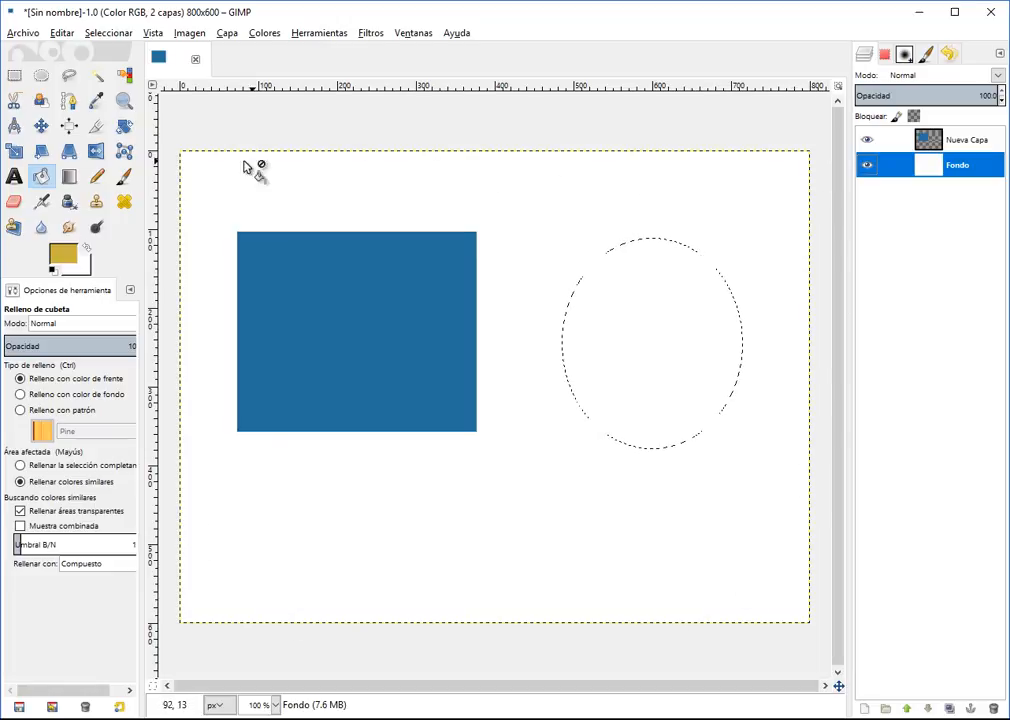
click(657, 341)
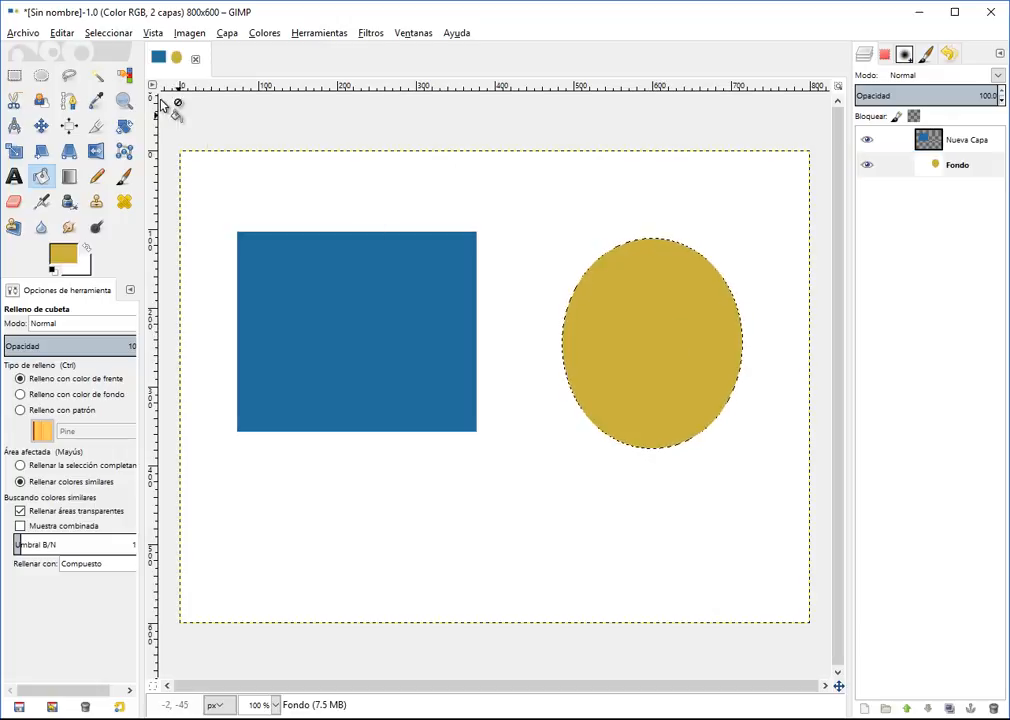
click(100, 34)
click(110, 71)
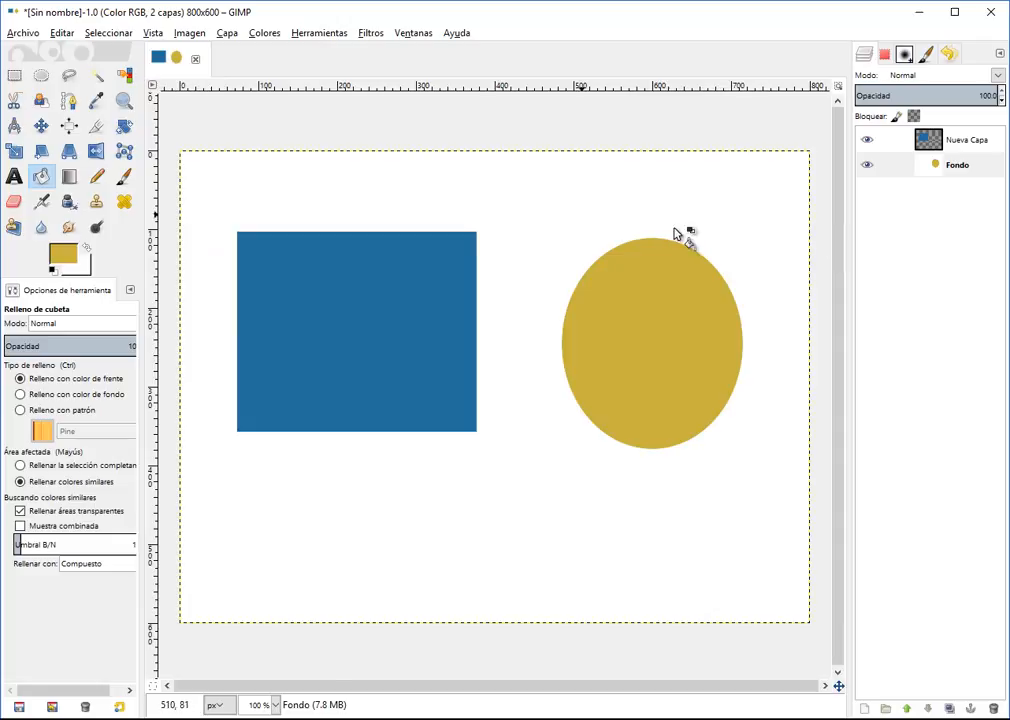
Duplicate the Nueva Capa layer, then delete the duplicate copy
click(976, 141)
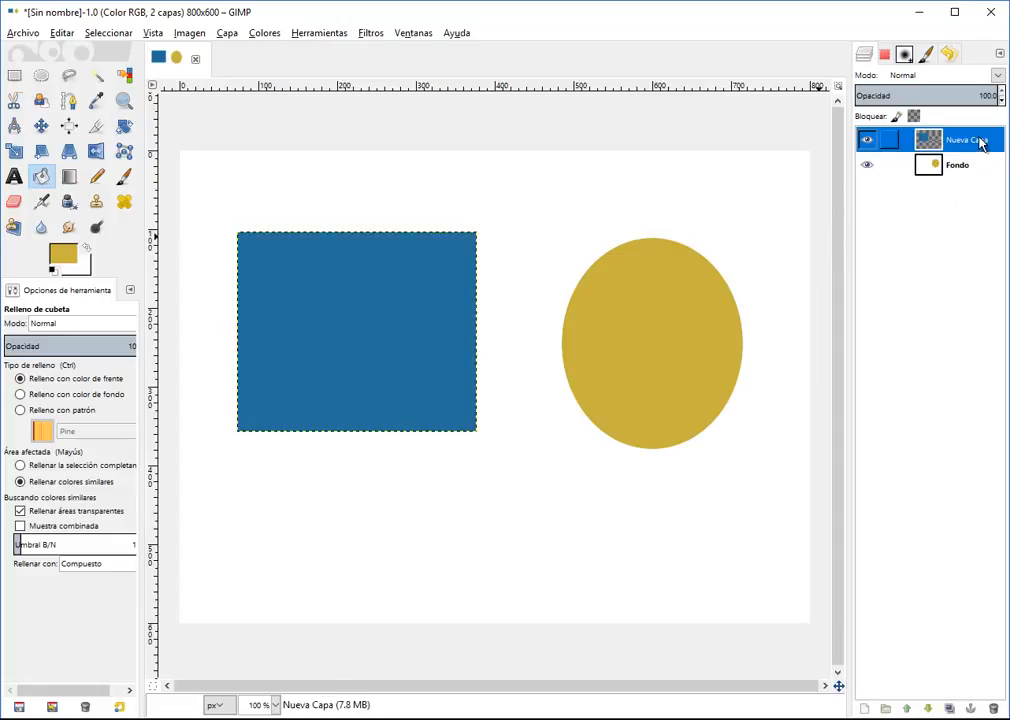
click(228, 33)
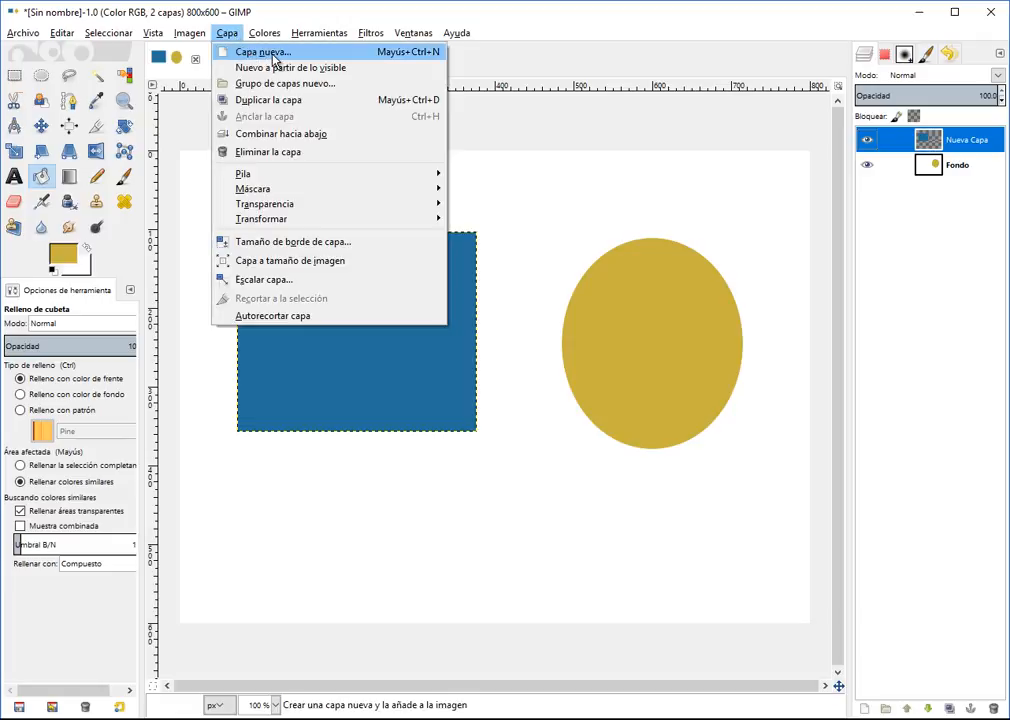
click(569, 37)
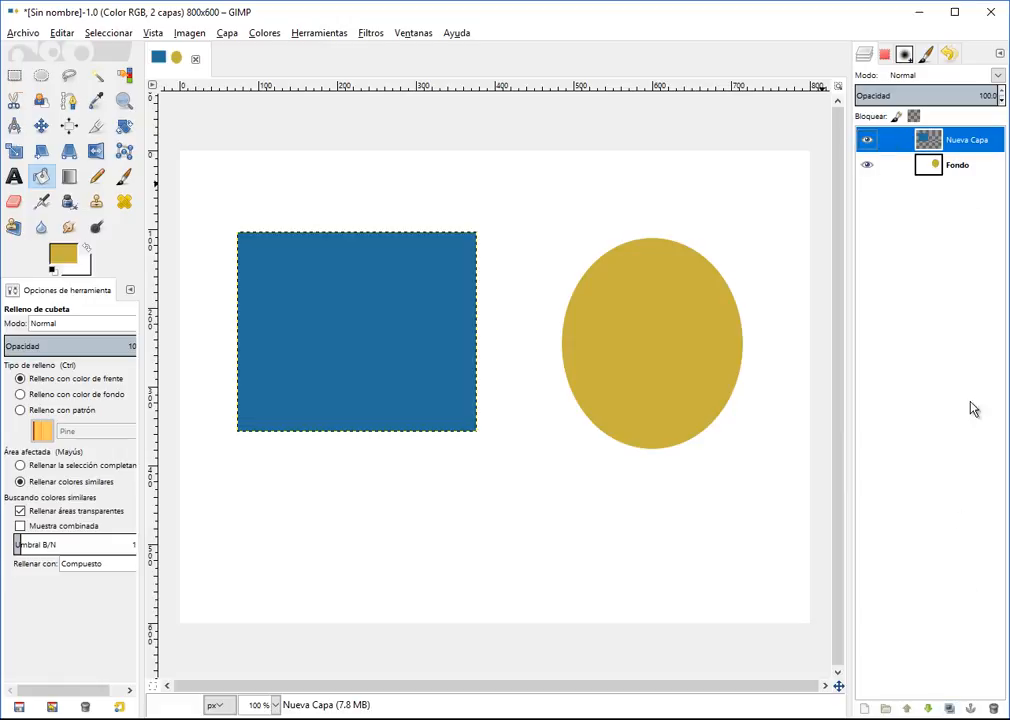
click(950, 708)
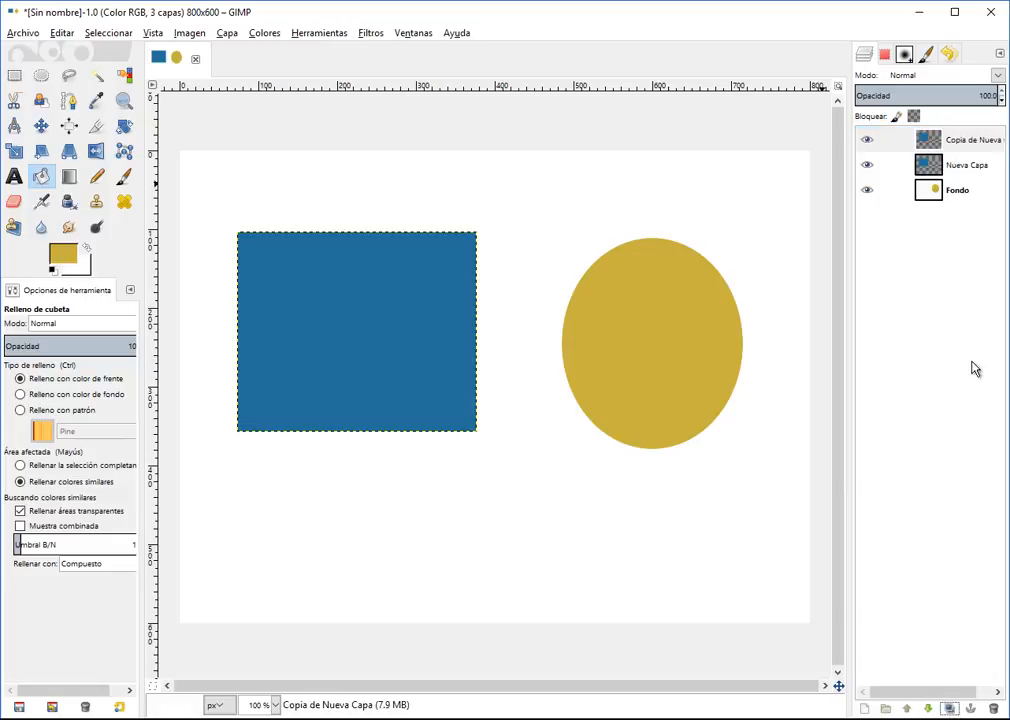
click(966, 142)
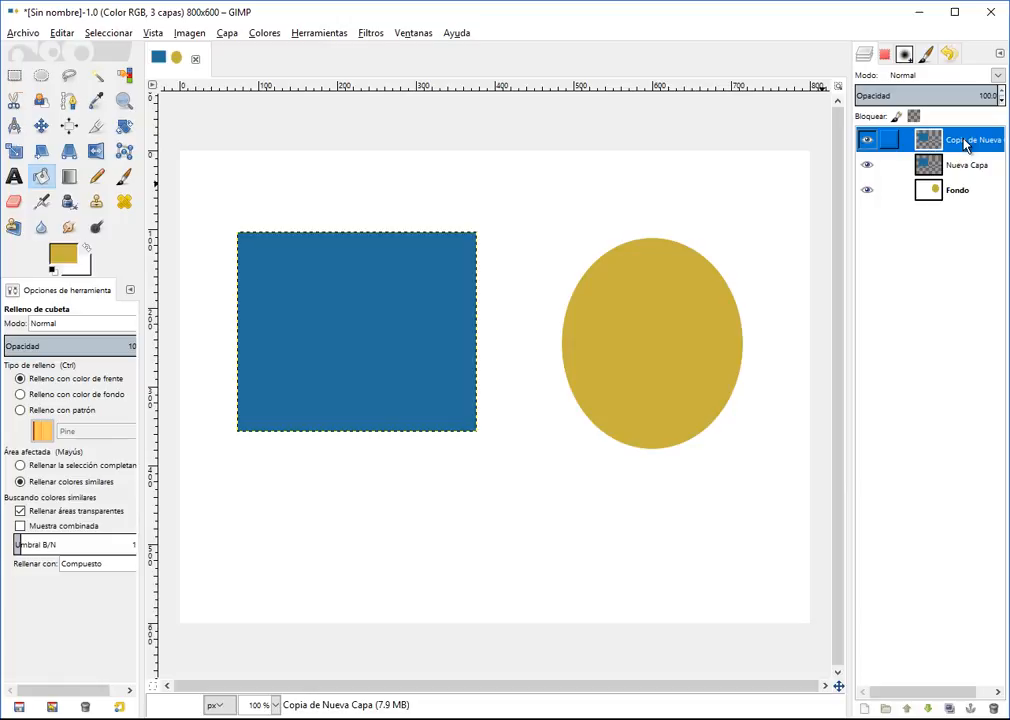
click(994, 708)
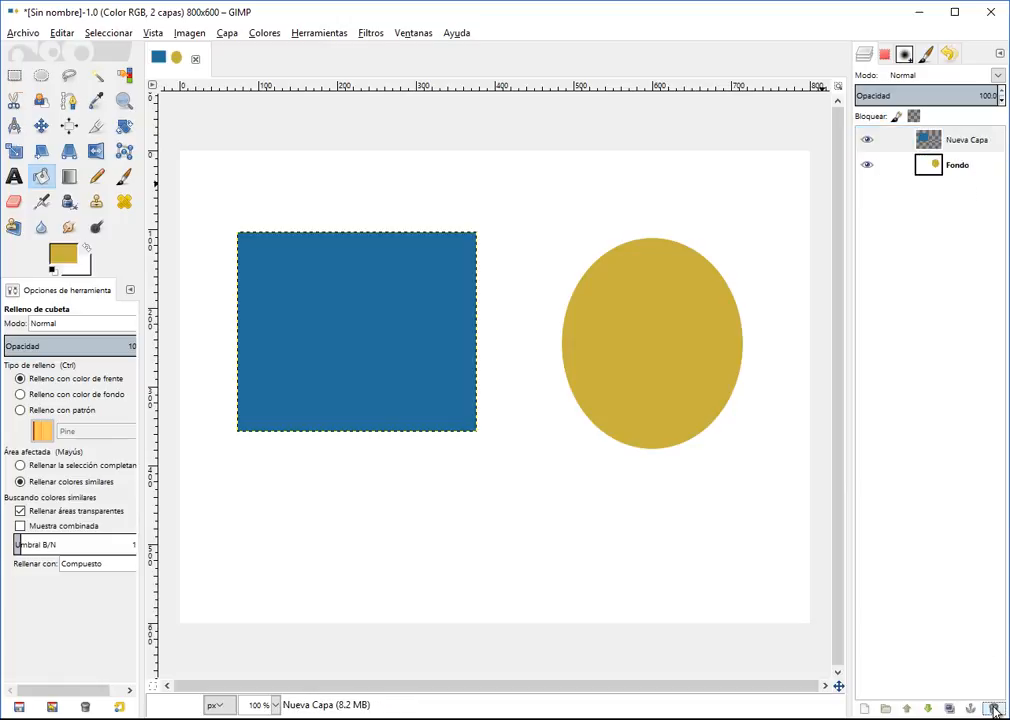
Add a new transparent layer named Imagen above Nueva Capa
click(978, 141)
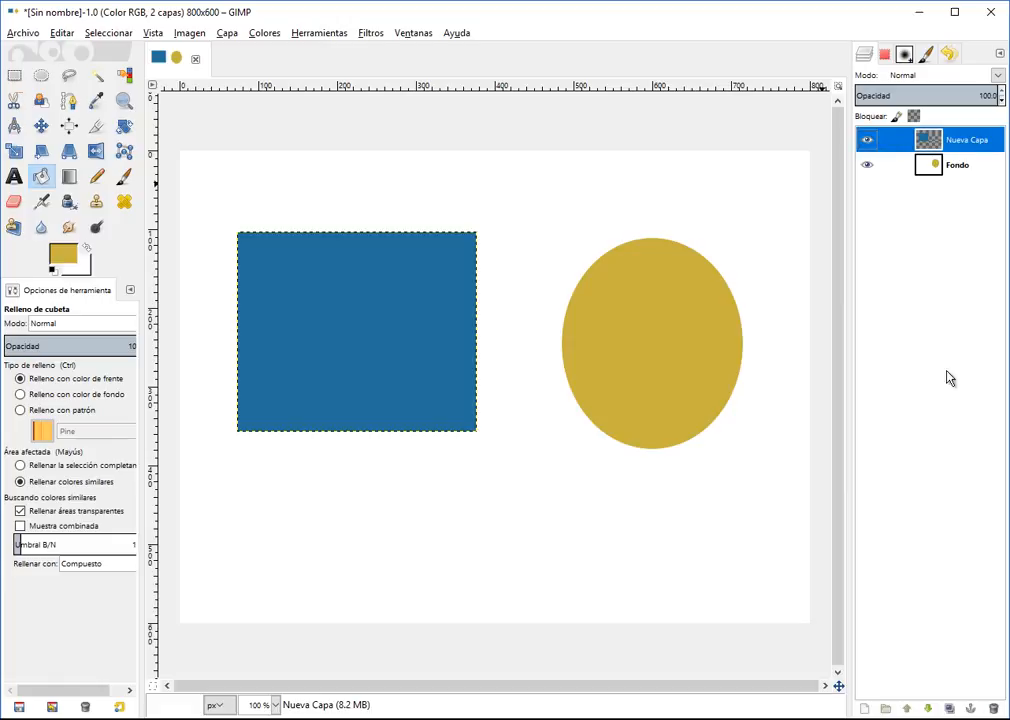
click(865, 710)
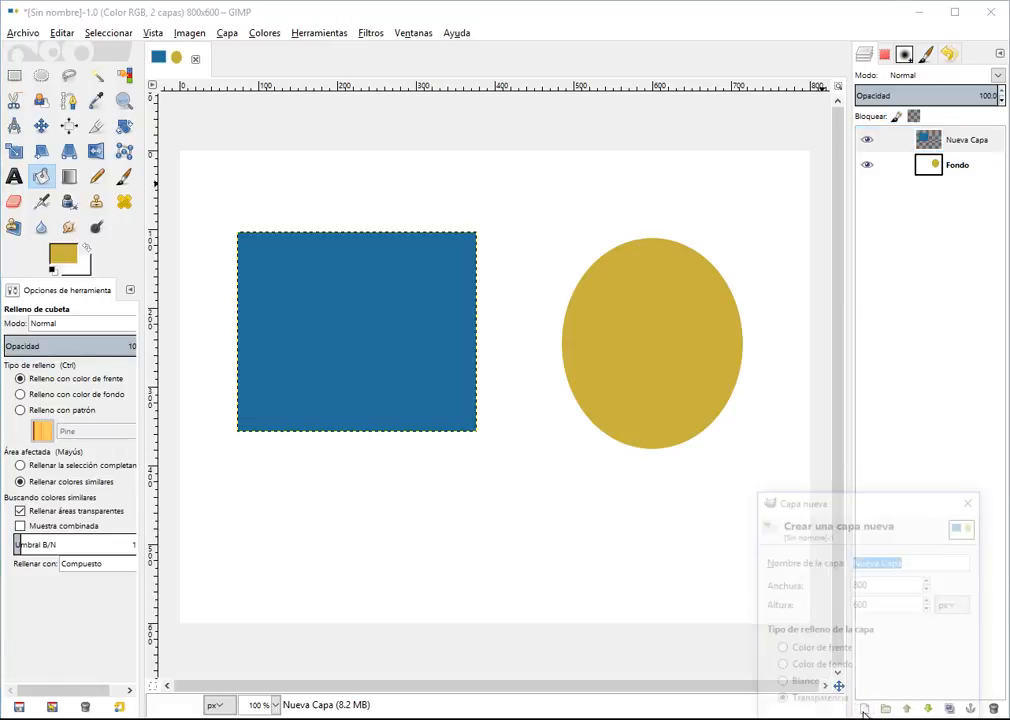
drag(856, 498, 638, 252)
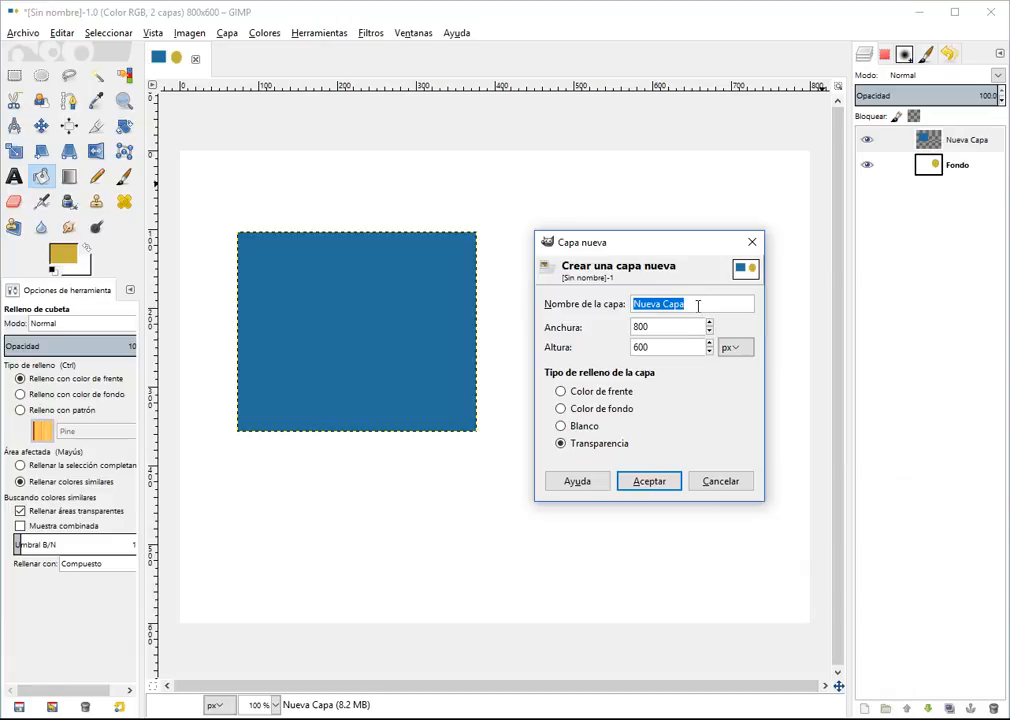
key(BackSpace)
text(Imate)
key(BackSpace)
key(BackSpace)
text(gen)
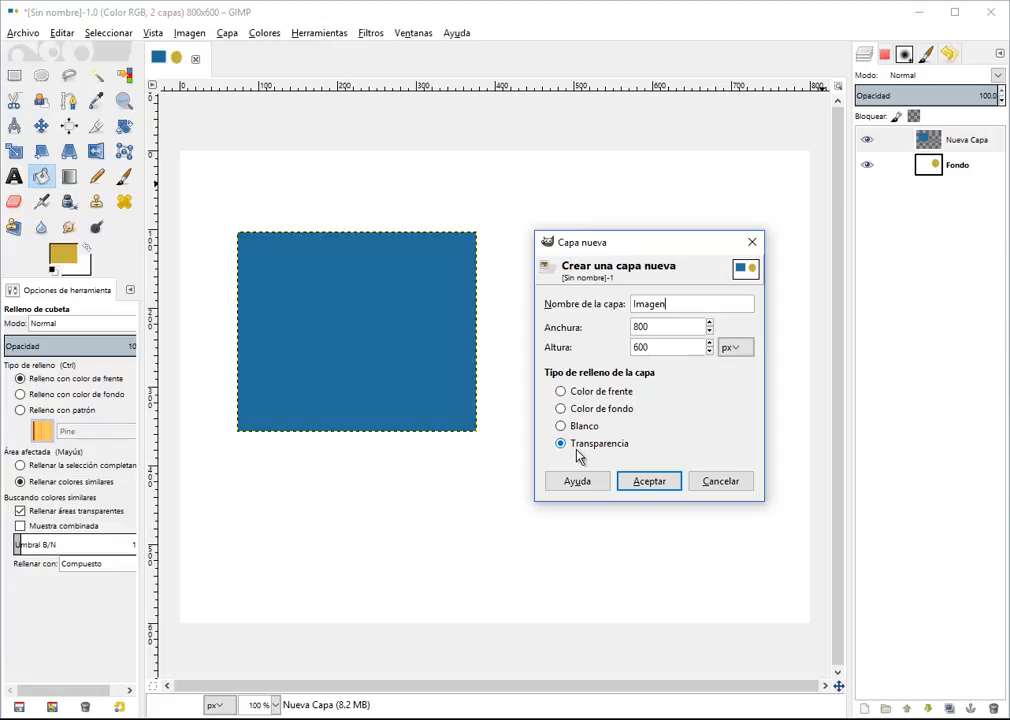
click(561, 445)
click(651, 487)
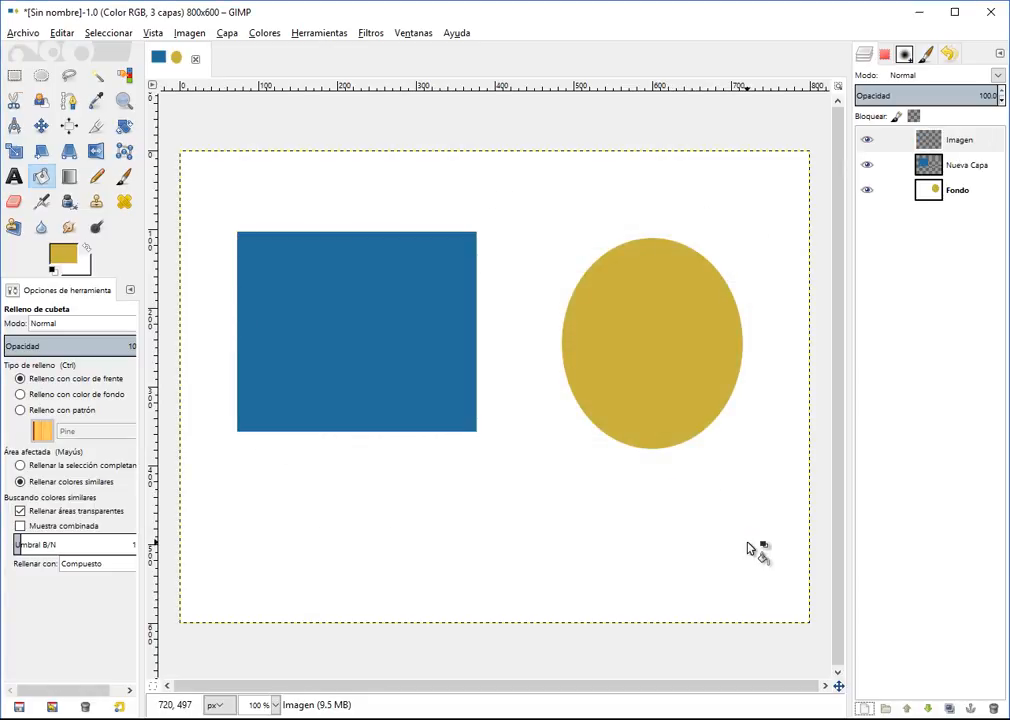
On the Imagen layer, draw a three-anchor triangular path between the rectangle and ellipse and turn it into a selection
click(975, 145)
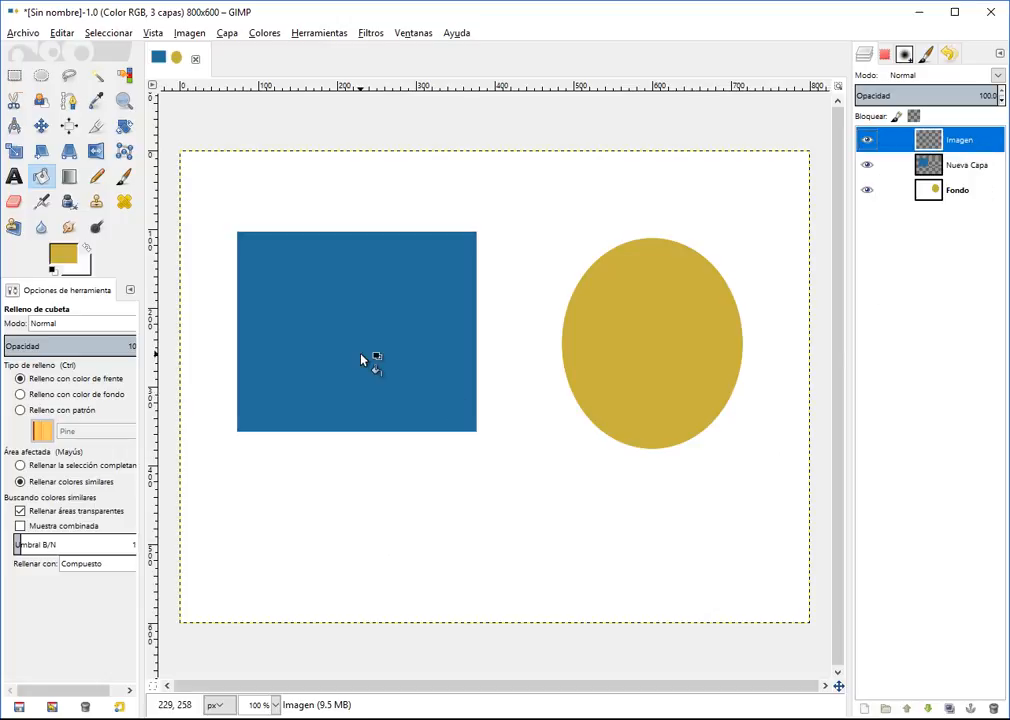
click(69, 104)
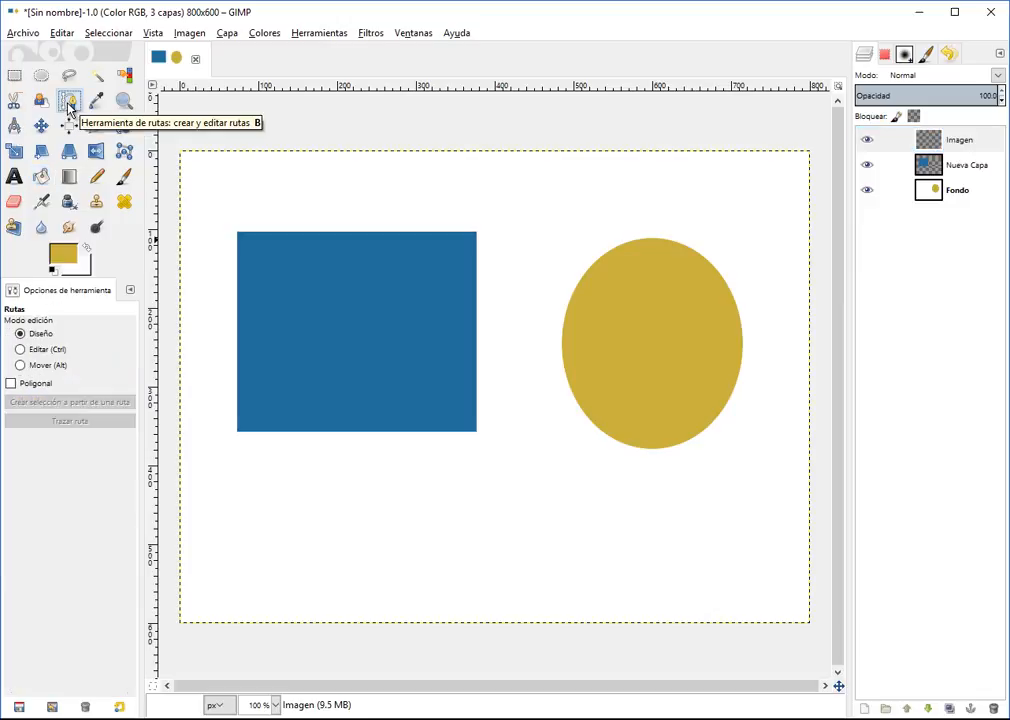
click(388, 487)
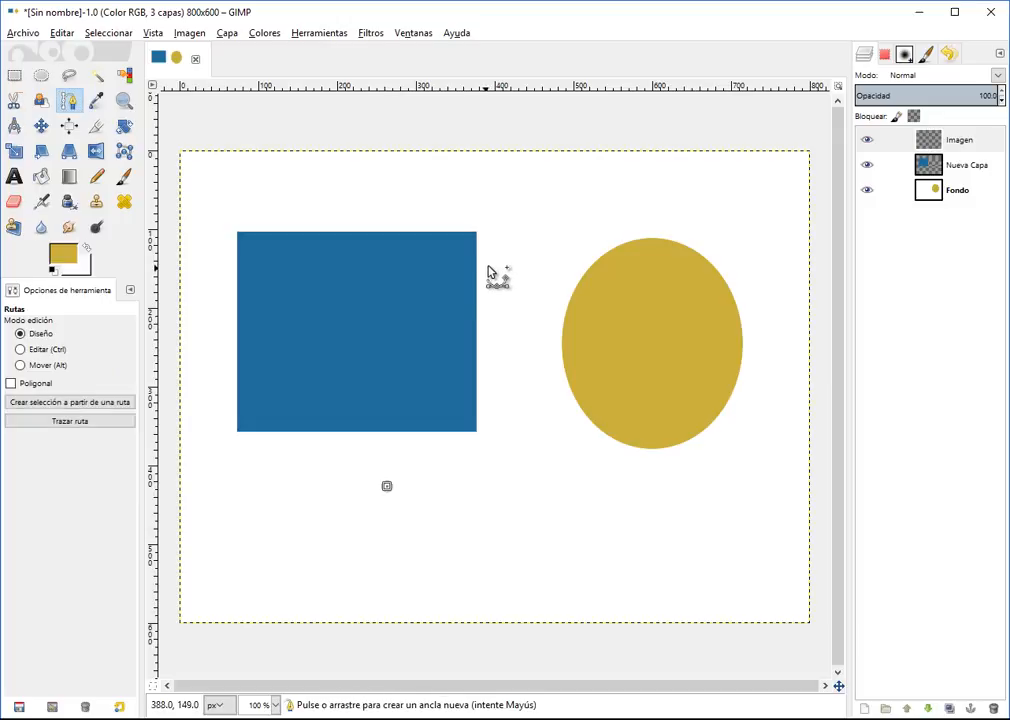
click(498, 249)
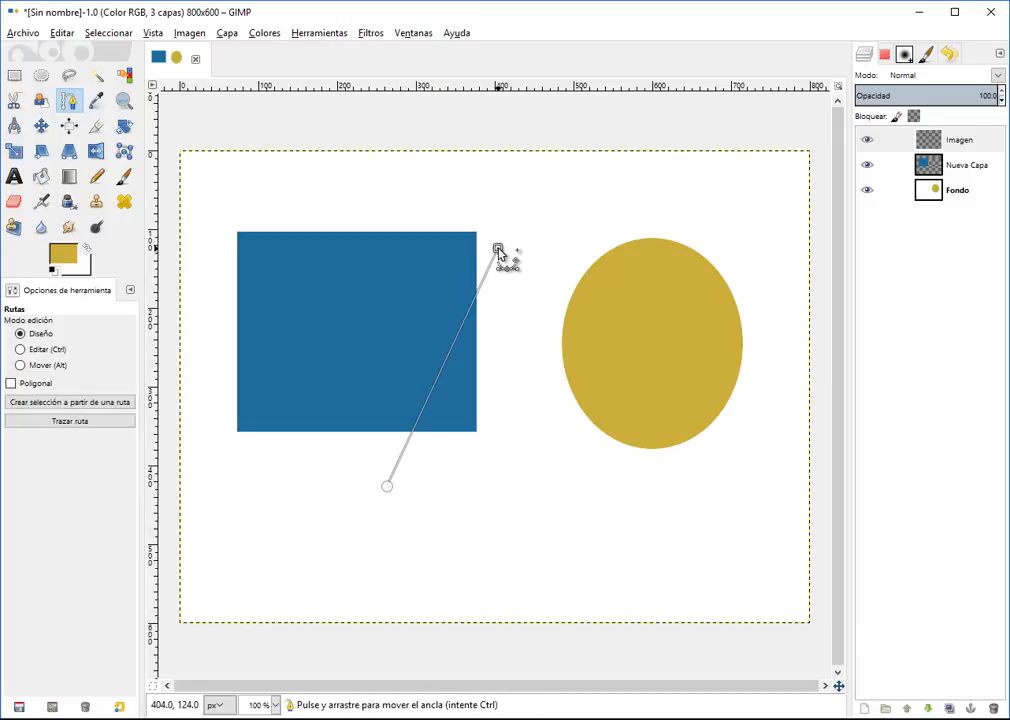
click(614, 487)
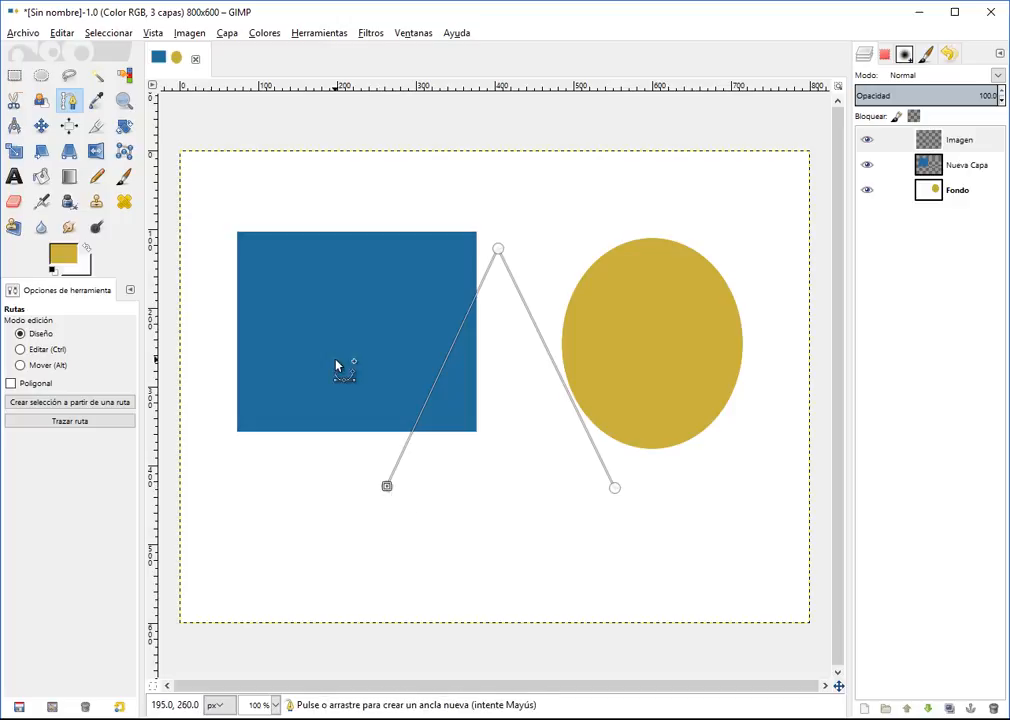
click(116, 36)
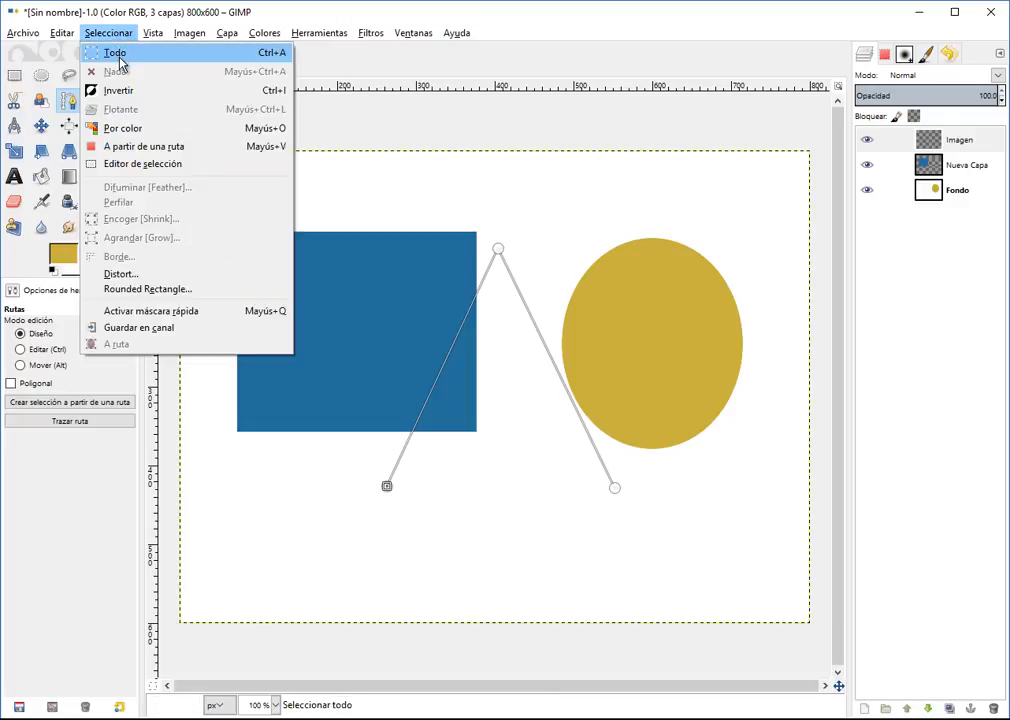
click(155, 150)
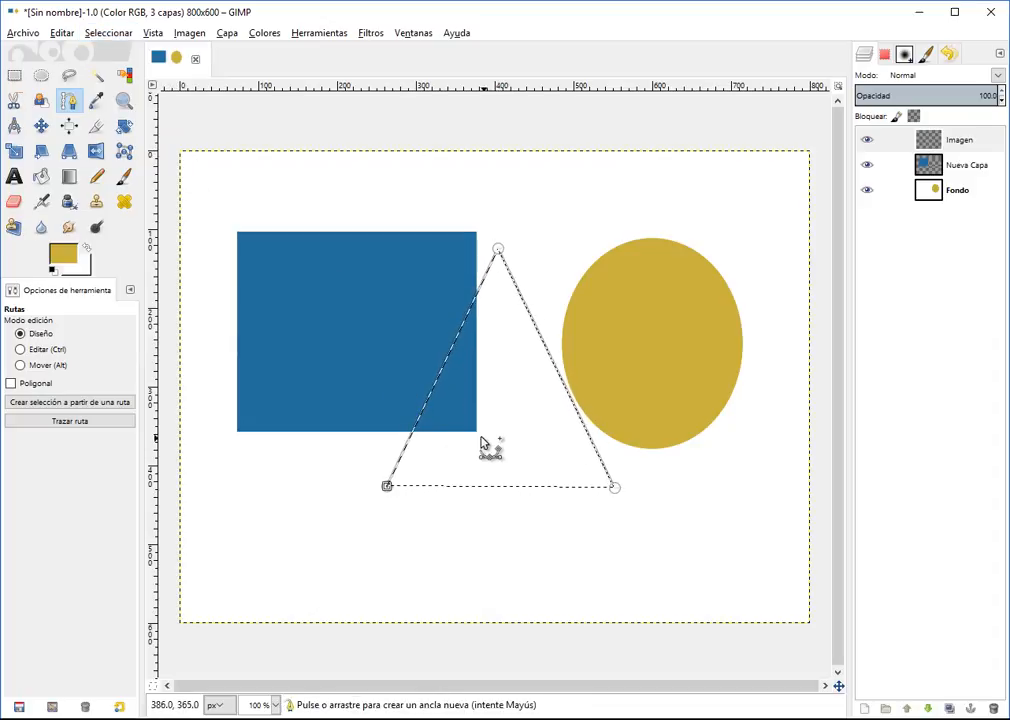
Set the foreground to a green swatch, bucket-fill the triangular selection, then remove the selection
click(70, 256)
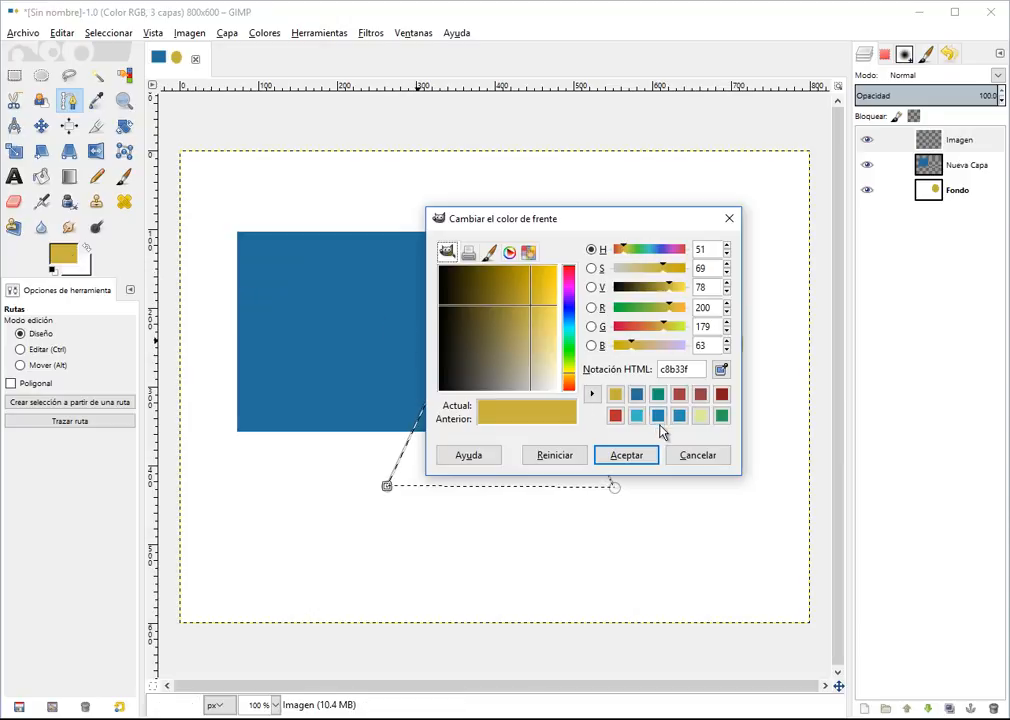
click(721, 416)
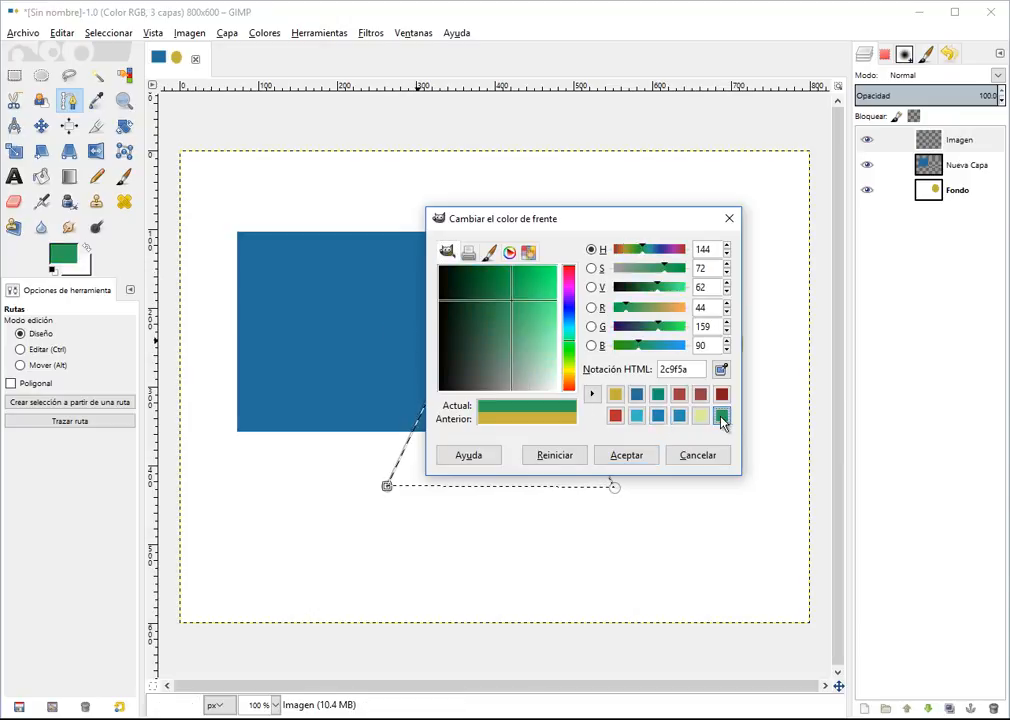
click(634, 457)
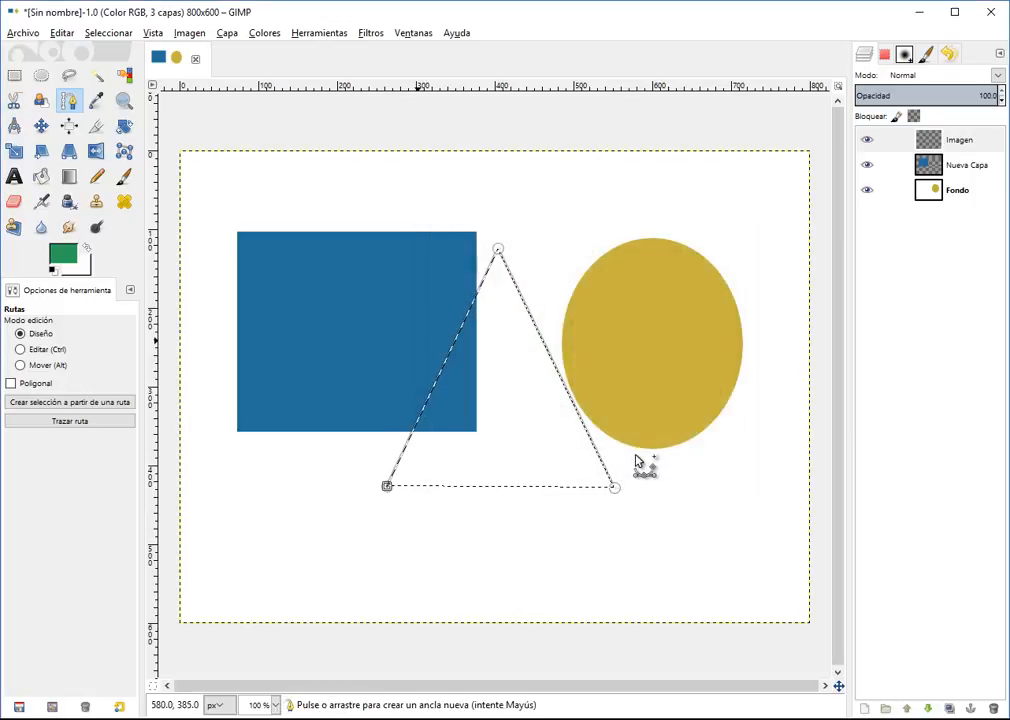
click(41, 180)
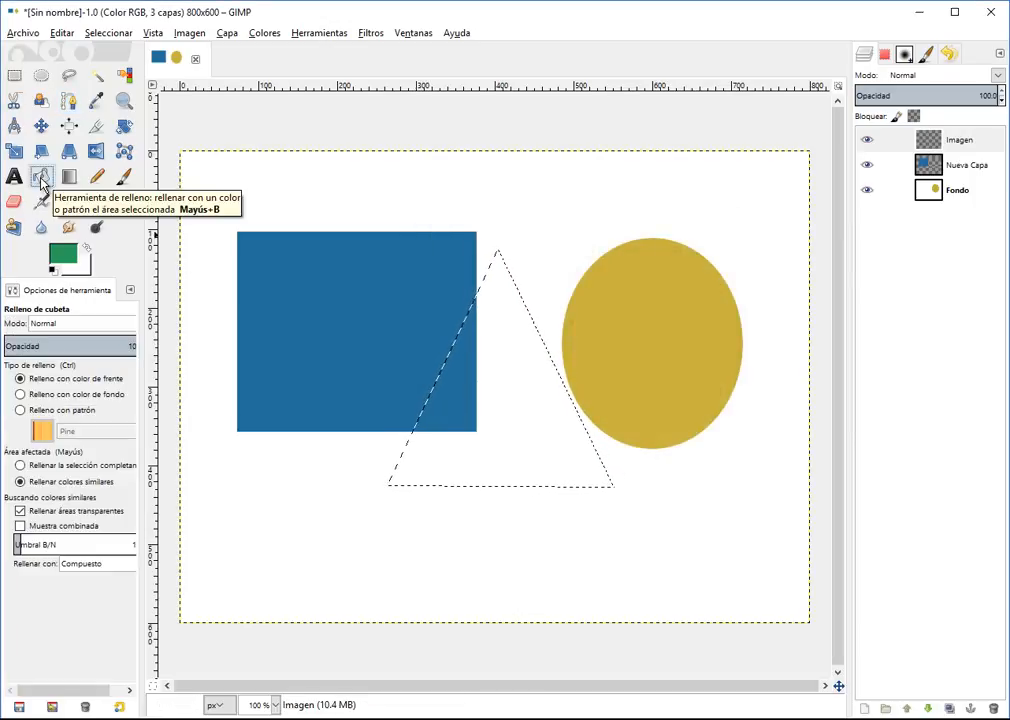
click(519, 401)
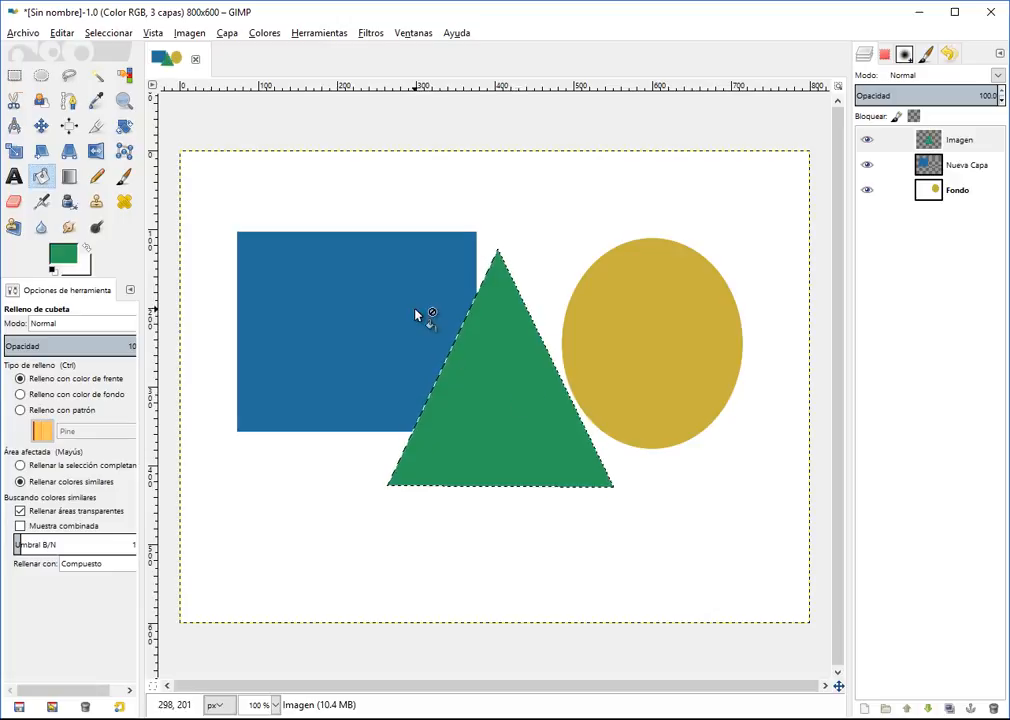
click(118, 33)
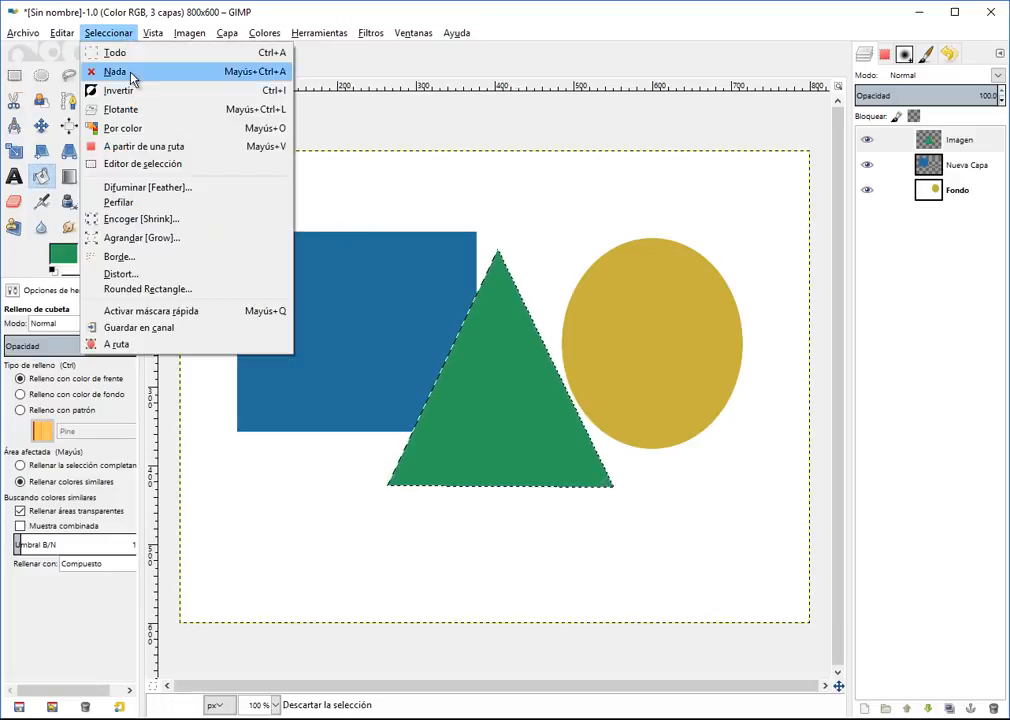
click(112, 70)
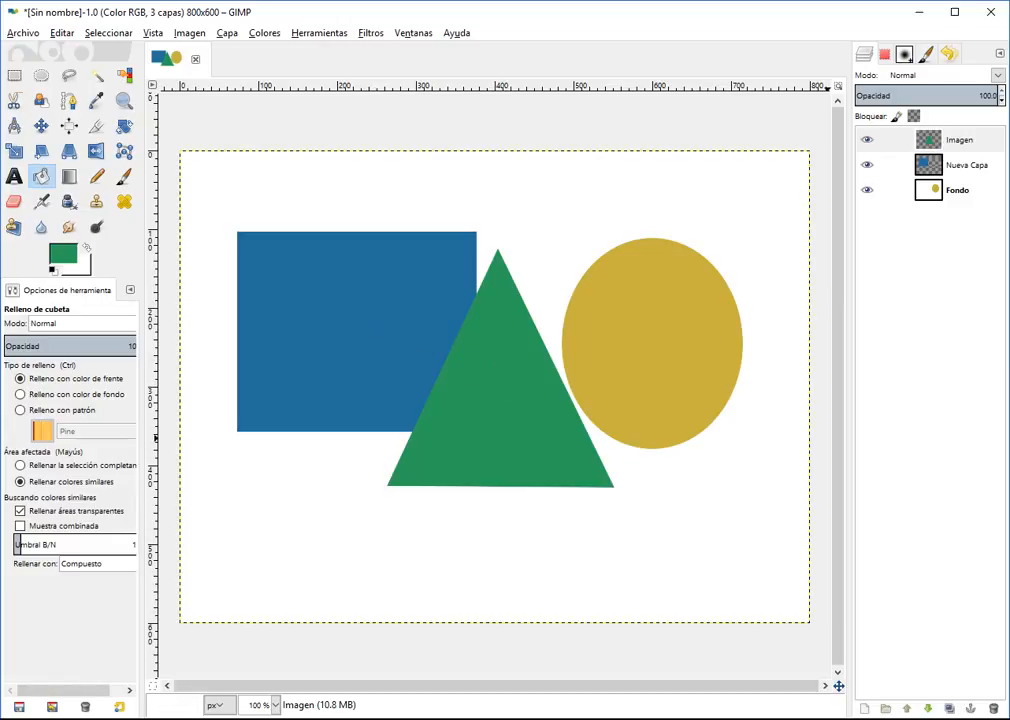
Move the green triangle on the Imagen layer down and slightly right with the Move tool
click(955, 145)
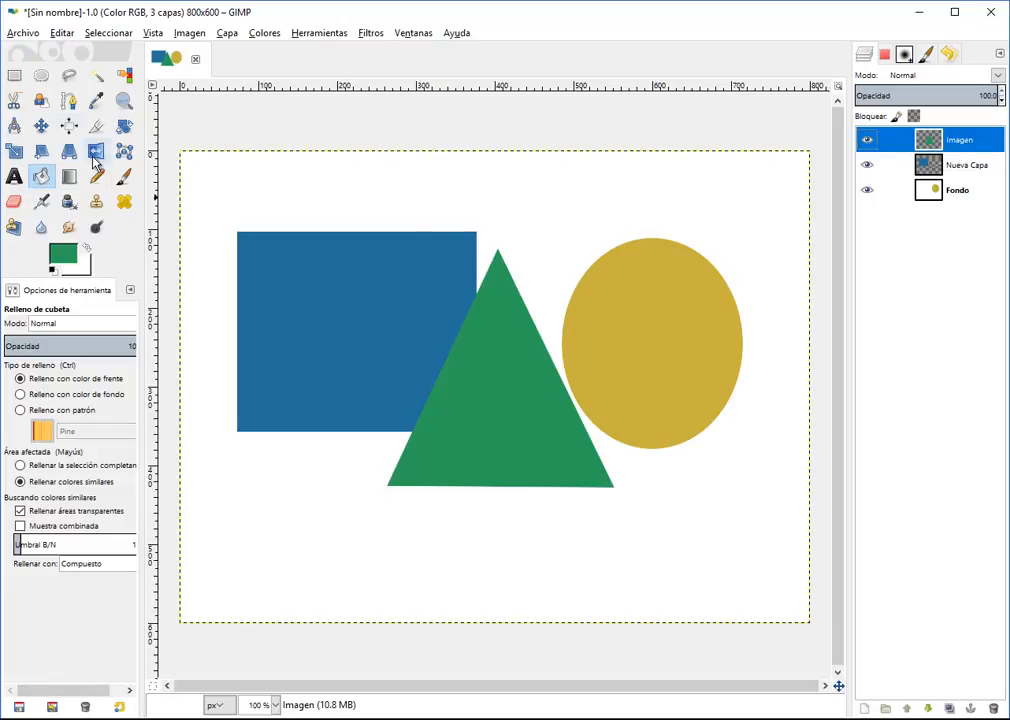
click(41, 125)
drag(501, 406, 539, 518)
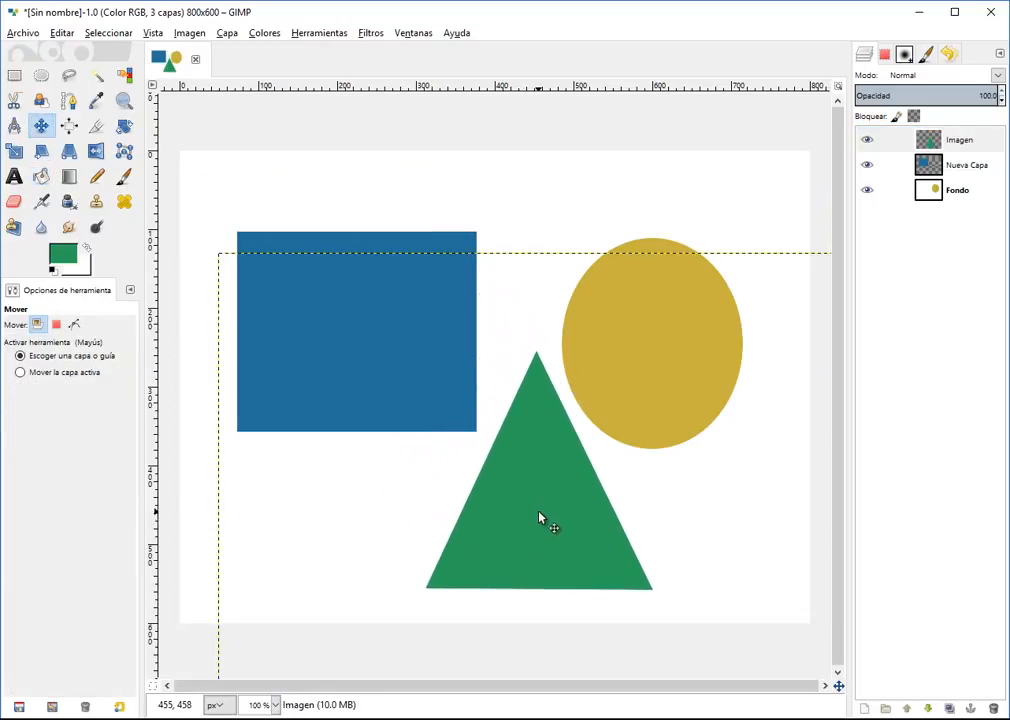
Move the blue rectangle on Nueva Capa up and to the left
click(966, 167)
drag(374, 338, 349, 301)
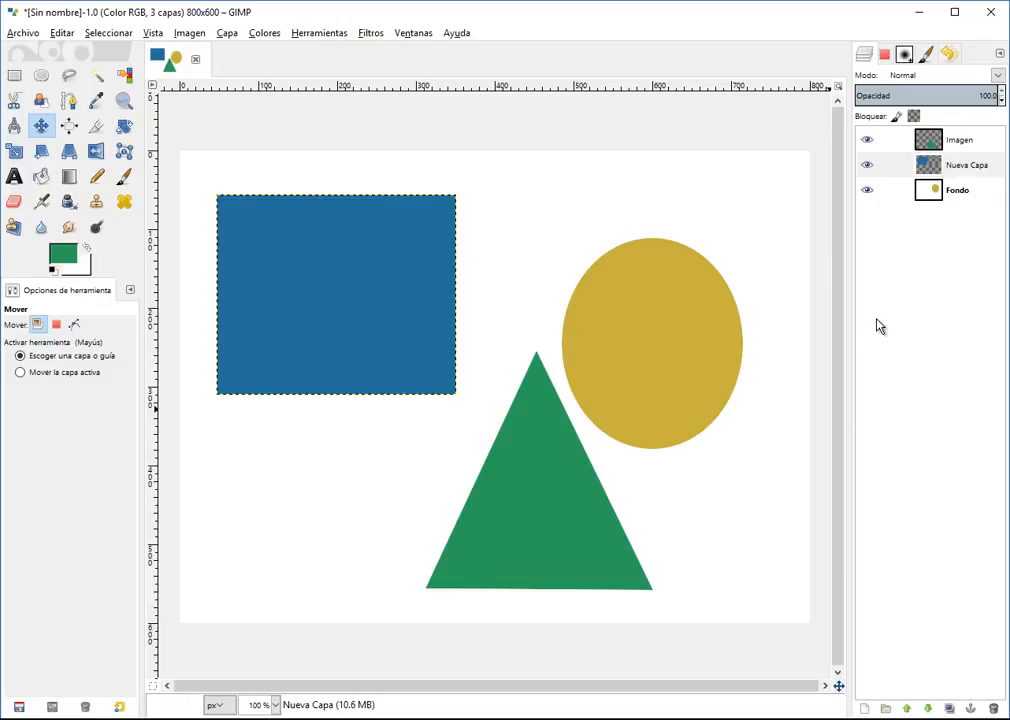
Try to move the yellow ellipse on the Fondo layer to the left
click(968, 195)
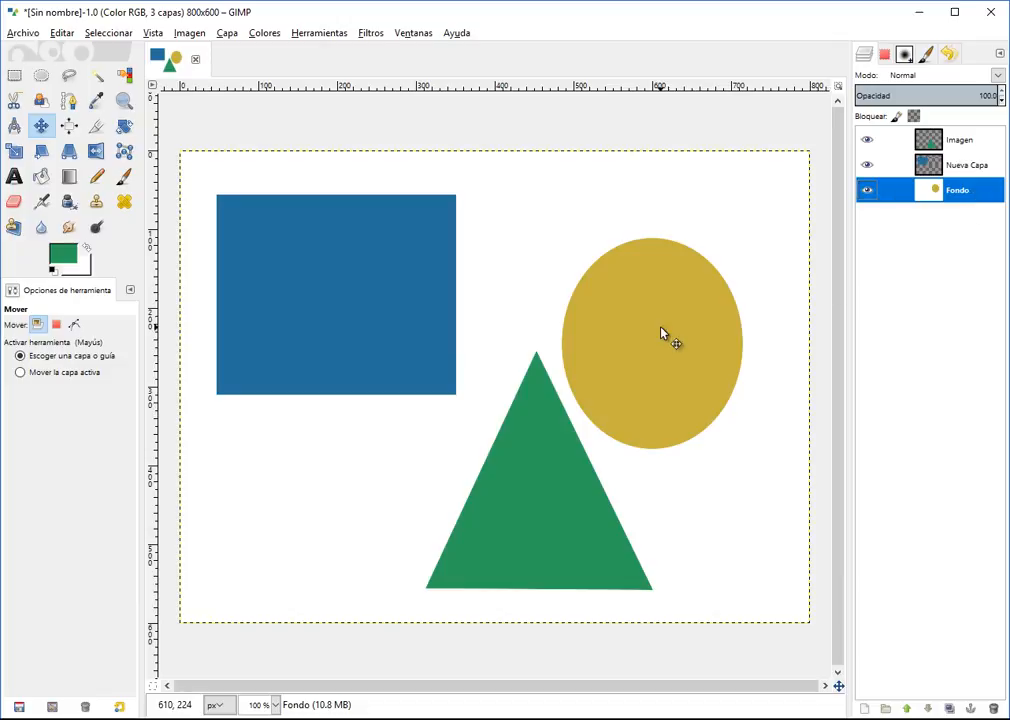
drag(640, 343, 530, 343)
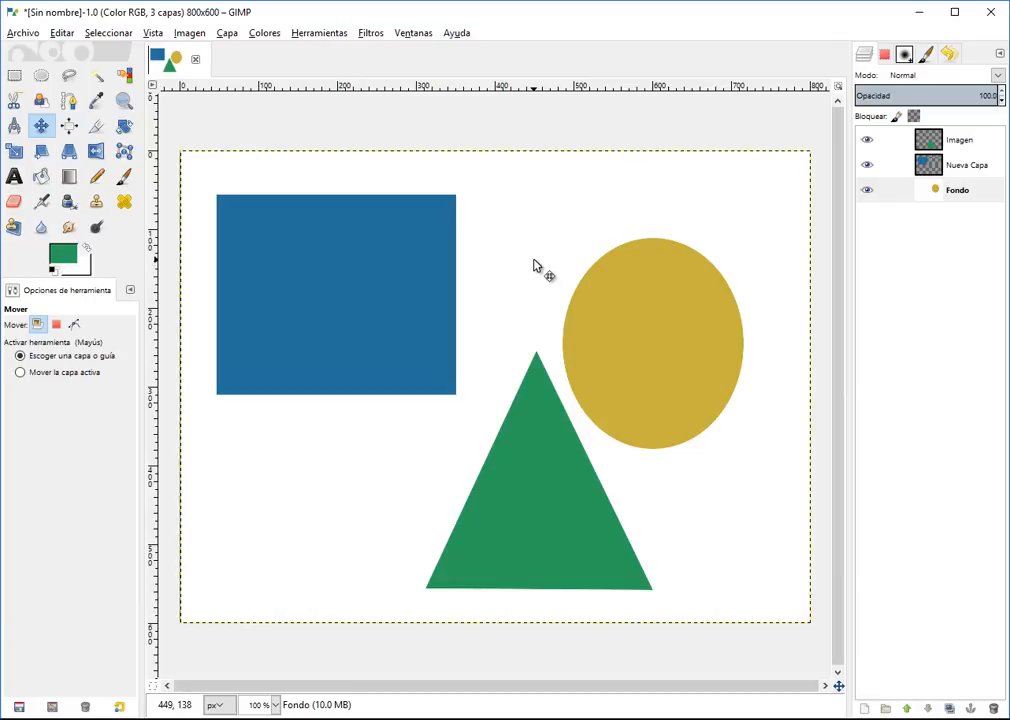
Nudge the blue rectangle slightly down and to the right
click(972, 167)
click(972, 143)
click(975, 164)
click(975, 145)
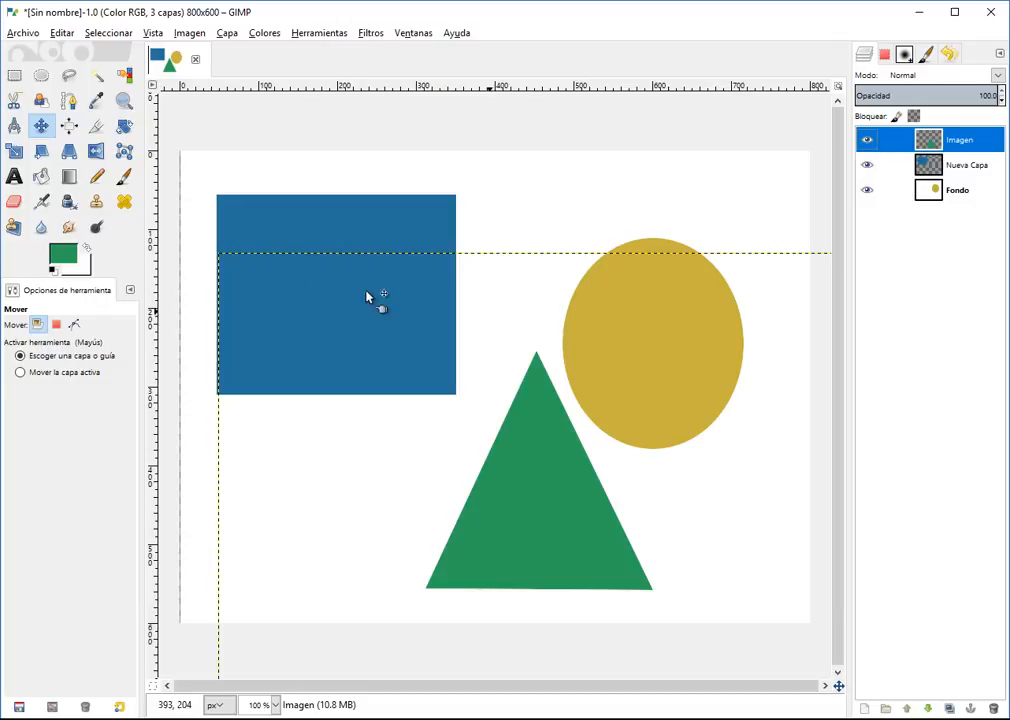
mouse_move(329, 318)
mouse_down()
mouse_move(327, 278)
mouse_move(361, 287)
mouse_move(338, 327)
mouse_move(340, 346)
mouse_move(349, 309)
mouse_move(325, 338)
mouse_move(347, 327)
mouse_up()
Move the green triangle up and right so it overlaps the yellow ellipse
click(955, 140)
drag(510, 500, 628, 361)
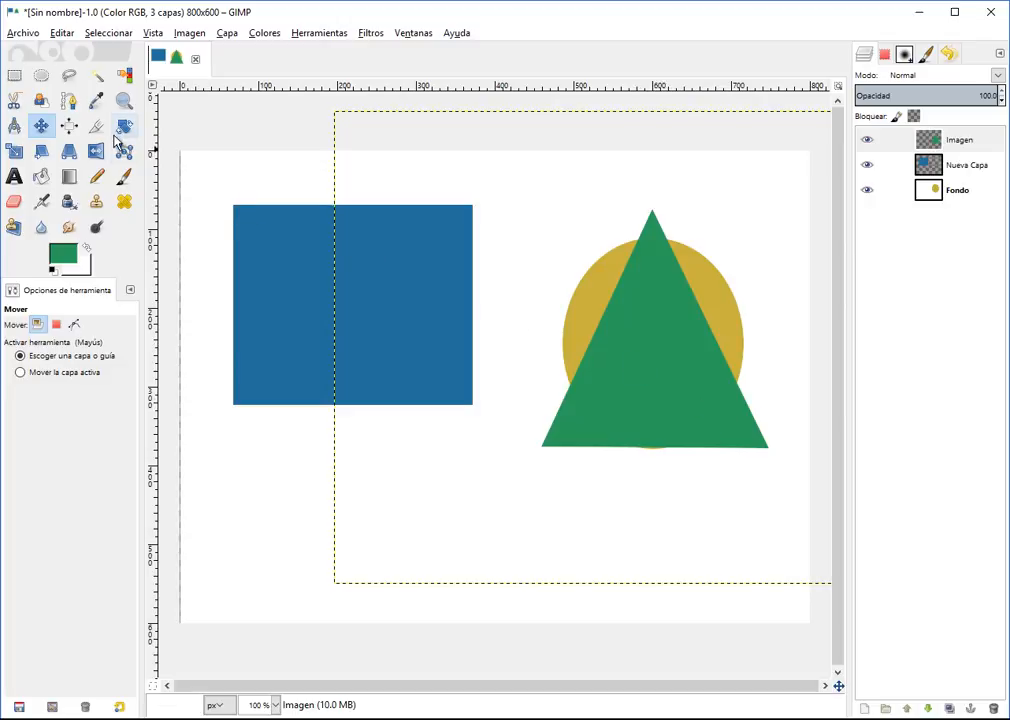
Scale the green triangle's layer down to 475 x 395 px and position it inside the yellow ellipse
click(15, 153)
click(655, 346)
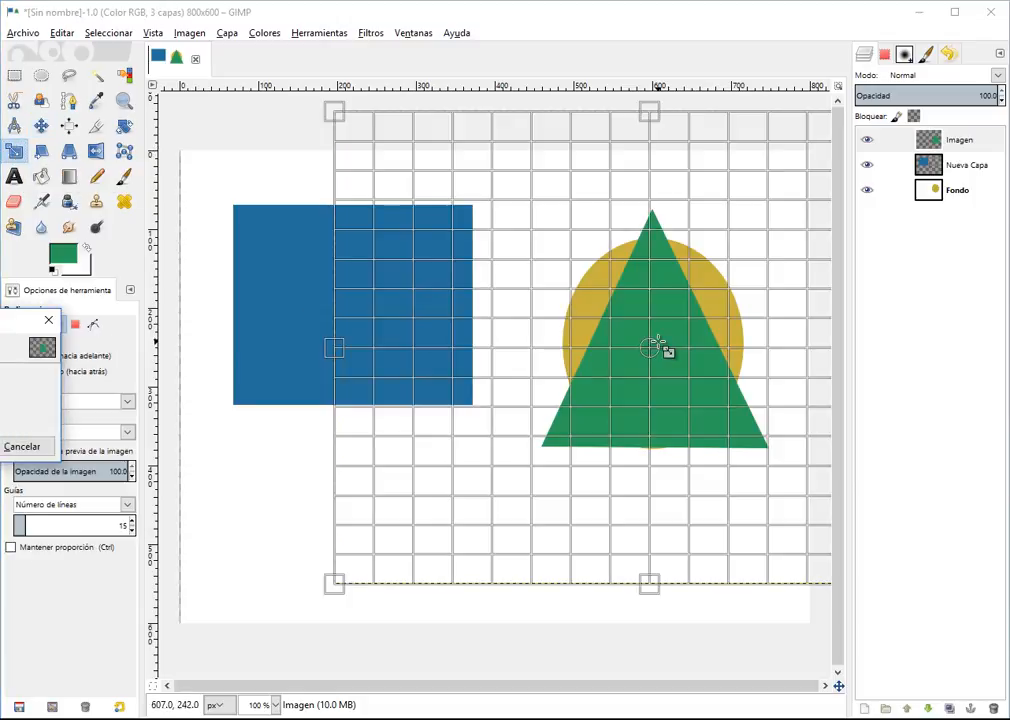
drag(333, 110, 593, 276)
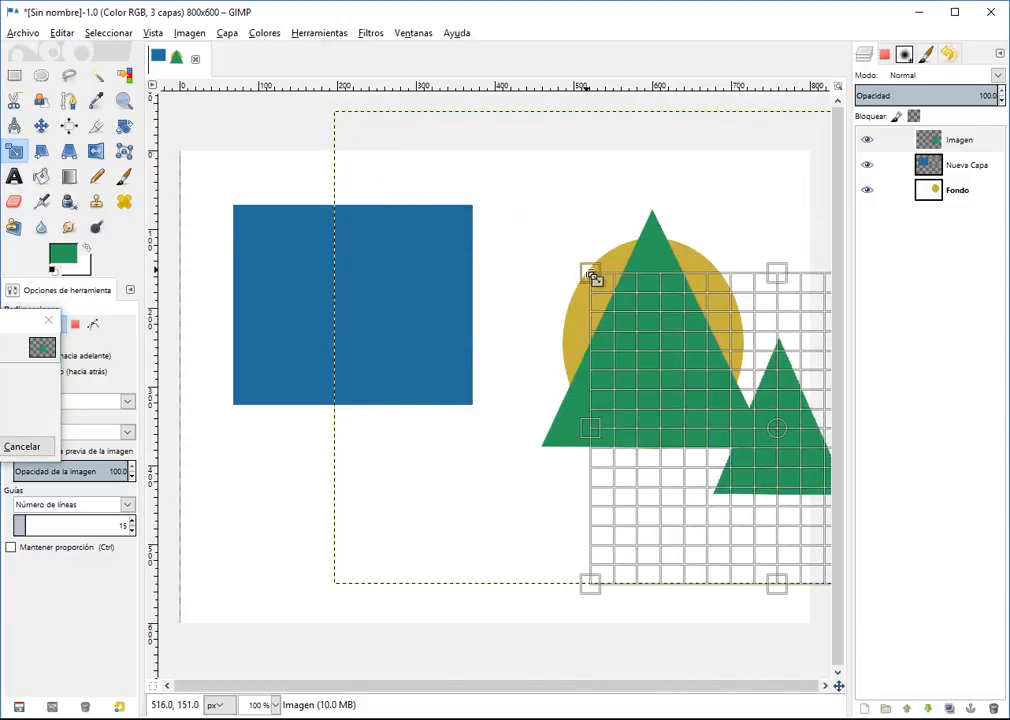
drag(779, 433, 660, 339)
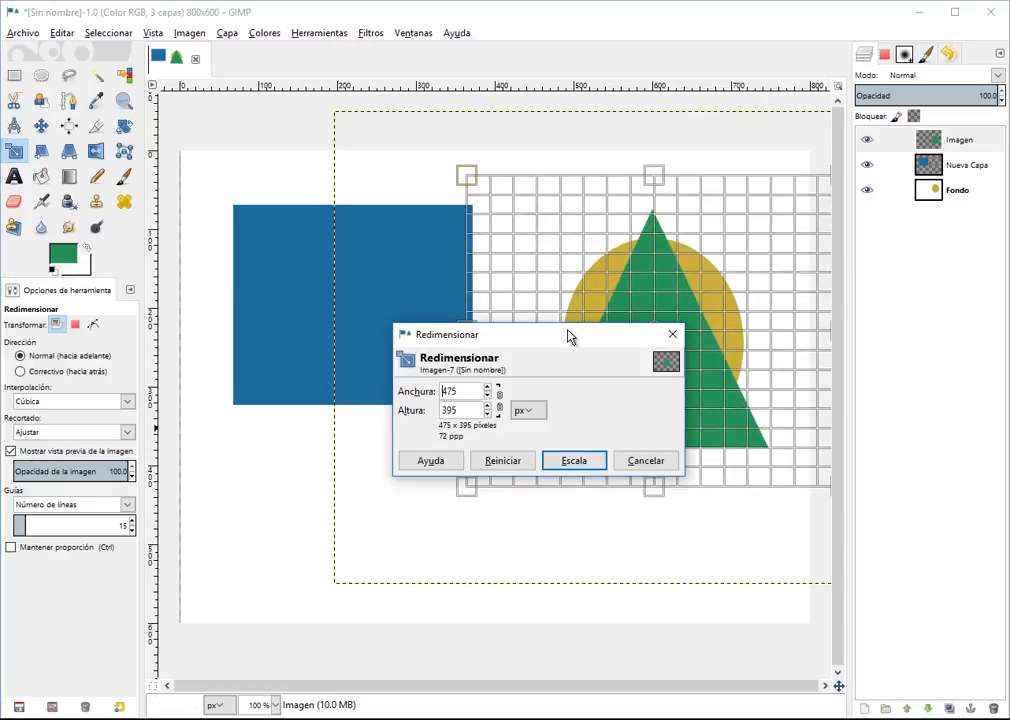
click(573, 460)
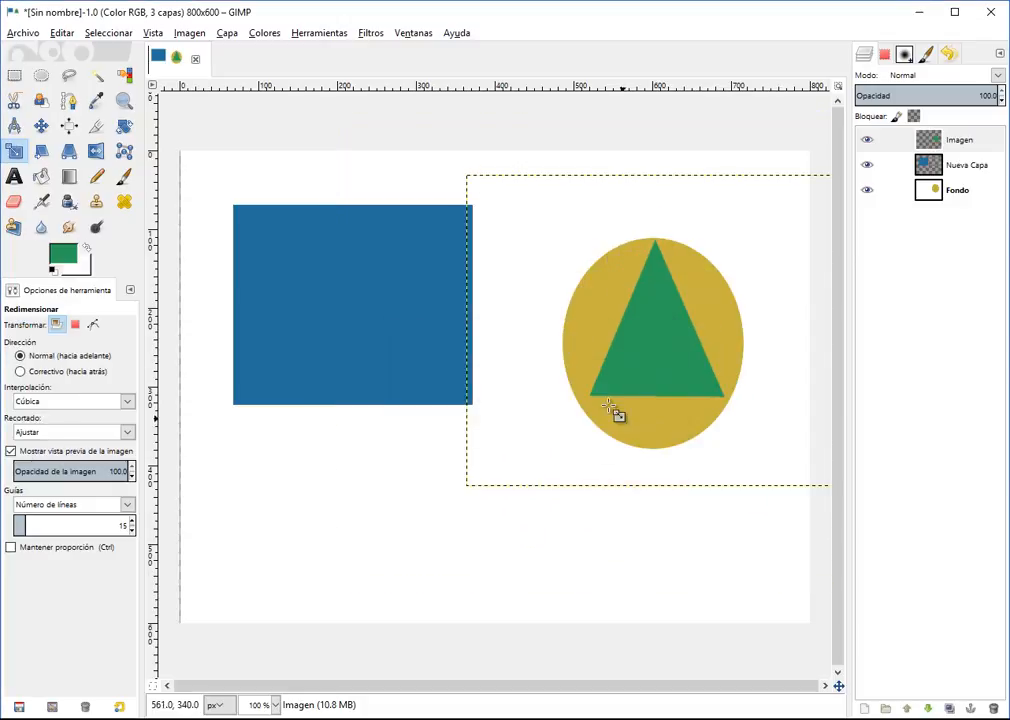
Move the green triangle slightly down to center it within the yellow ellipse
click(41, 125)
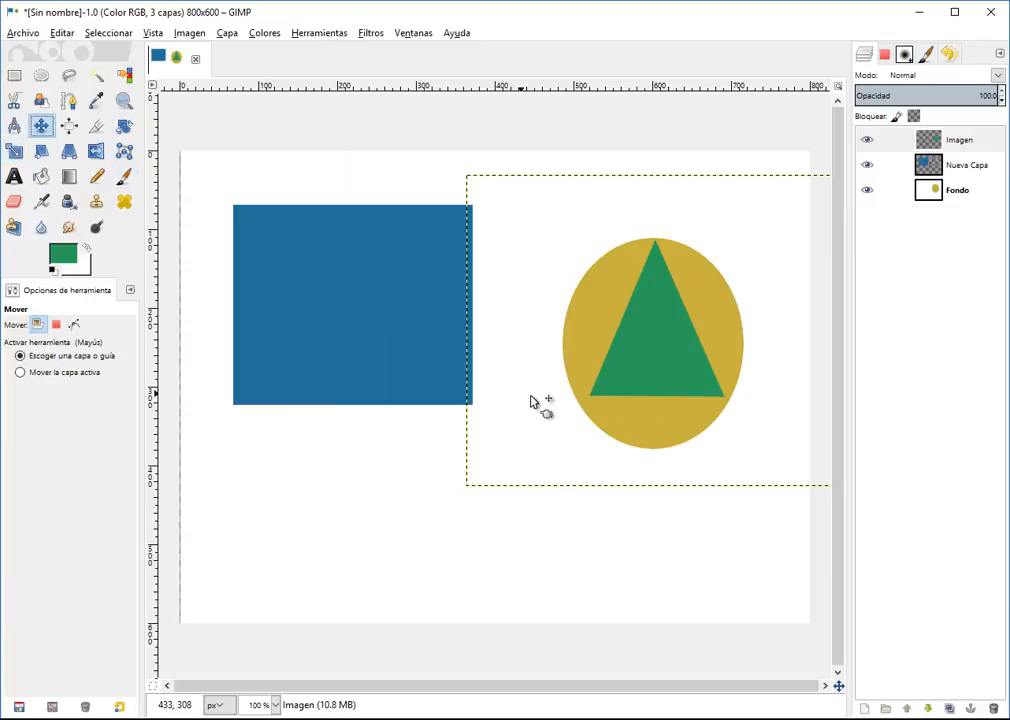
drag(660, 322, 654, 347)
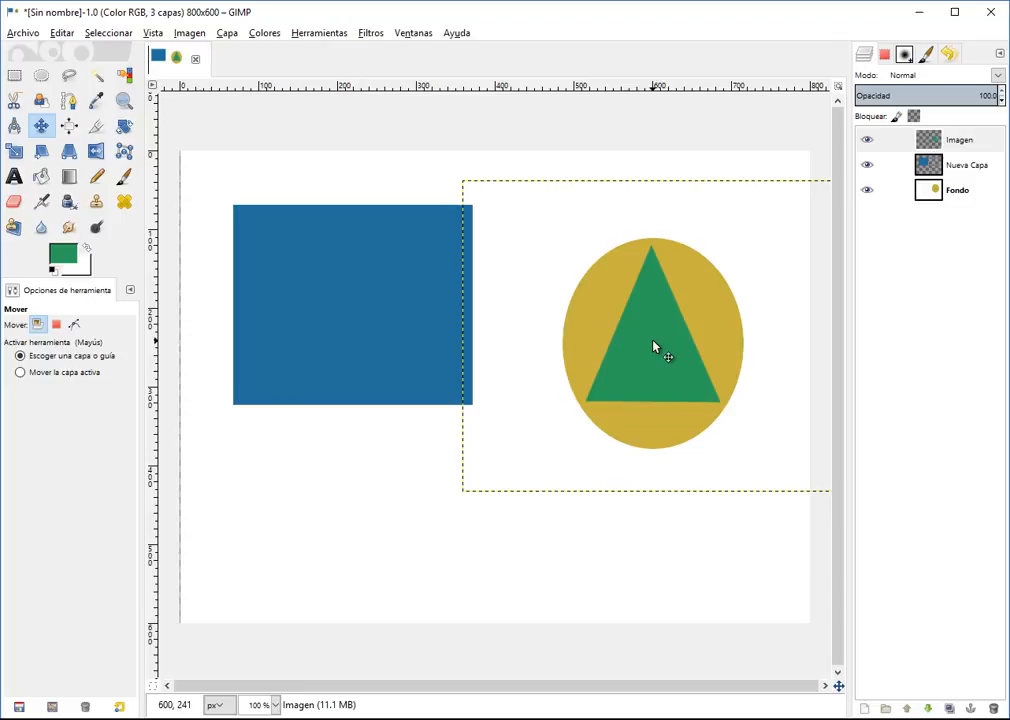
Toggle the Imagen layer's visibility off and back on
click(972, 142)
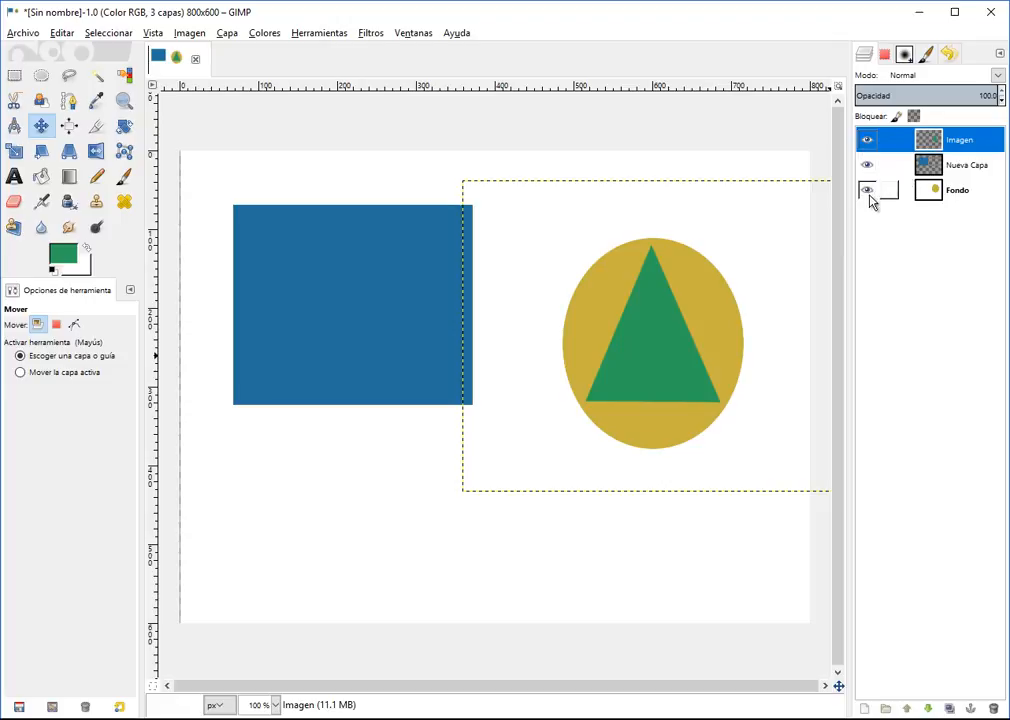
click(867, 140)
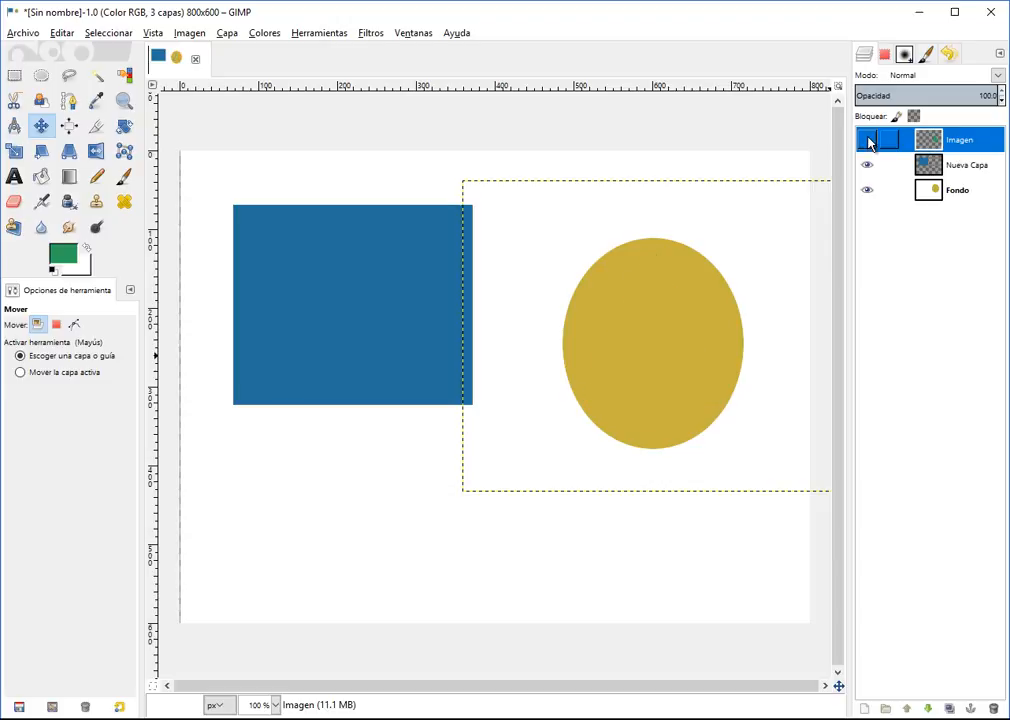
click(867, 141)
click(867, 141)
click(867, 141)
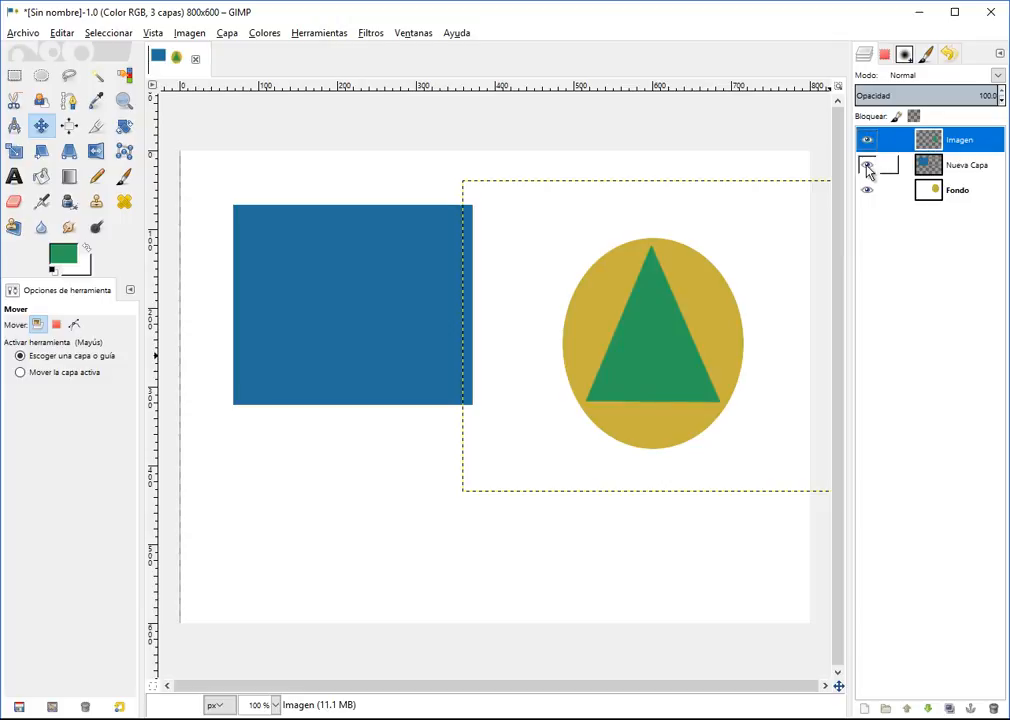
Toggle the Nueva Capa layer's visibility off and back on
click(867, 166)
click(867, 166)
click(867, 166)
click(867, 166)
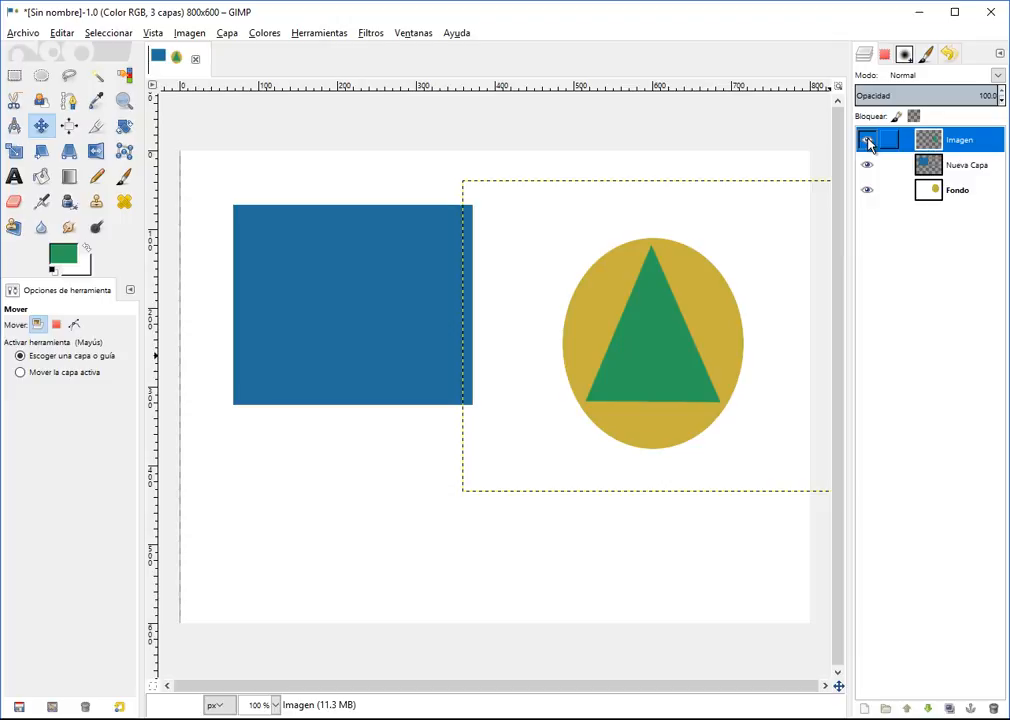
Move the green triangle left so it sits against the blue rectangle's lower right edge
click(939, 166)
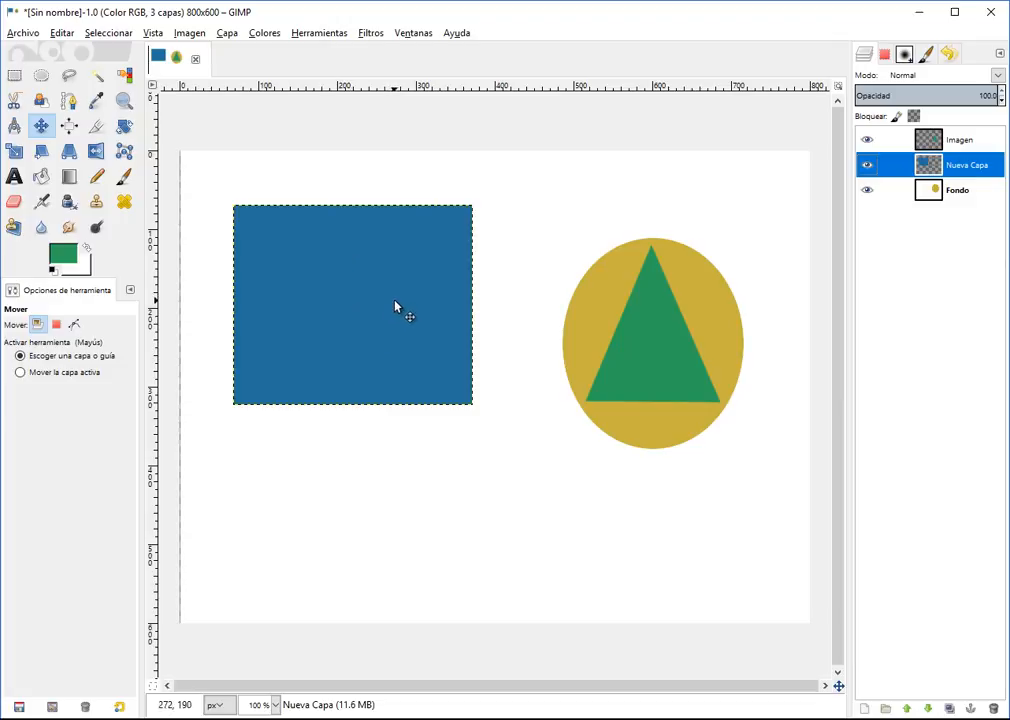
click(935, 140)
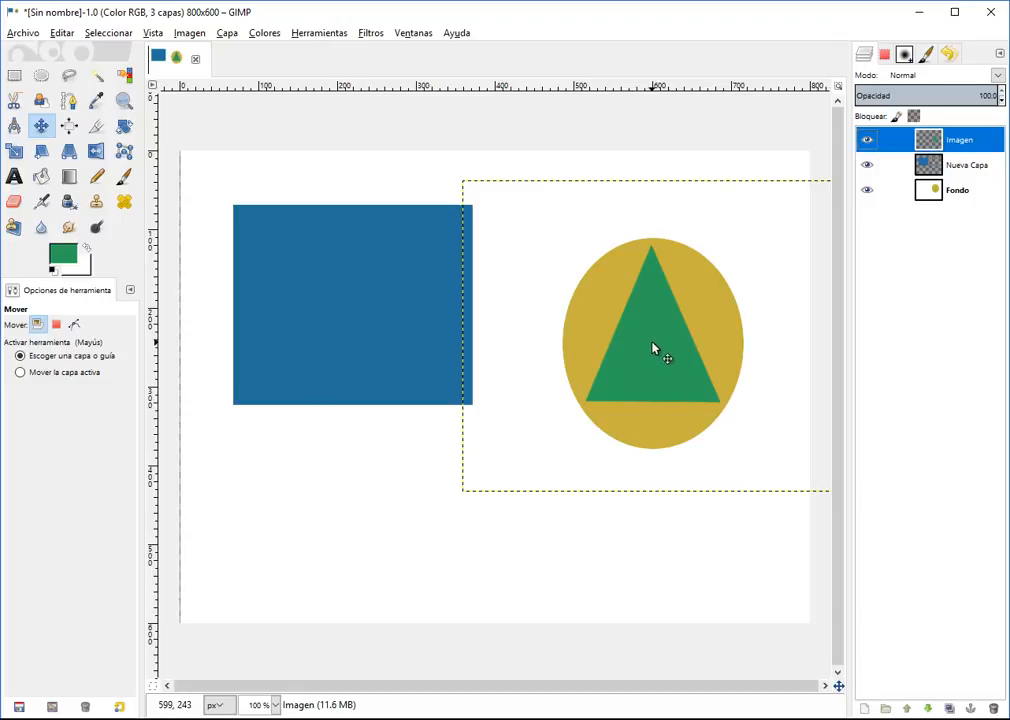
drag(655, 343, 503, 350)
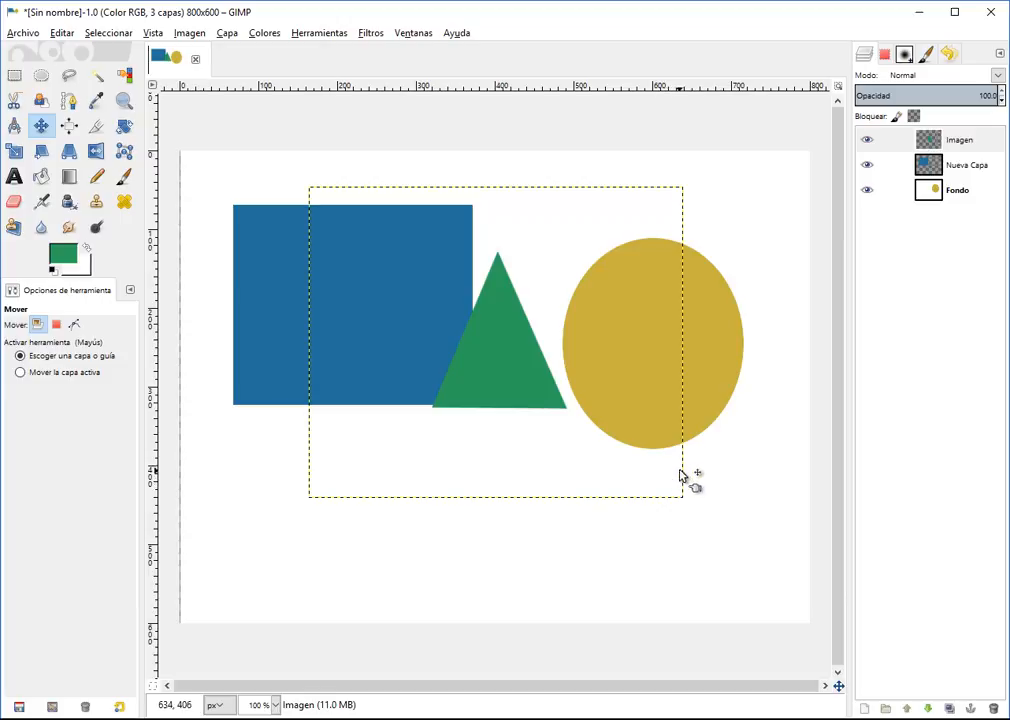
Autocrop the Imagen layer to its content and move the green triangle down below the rectangle
click(966, 143)
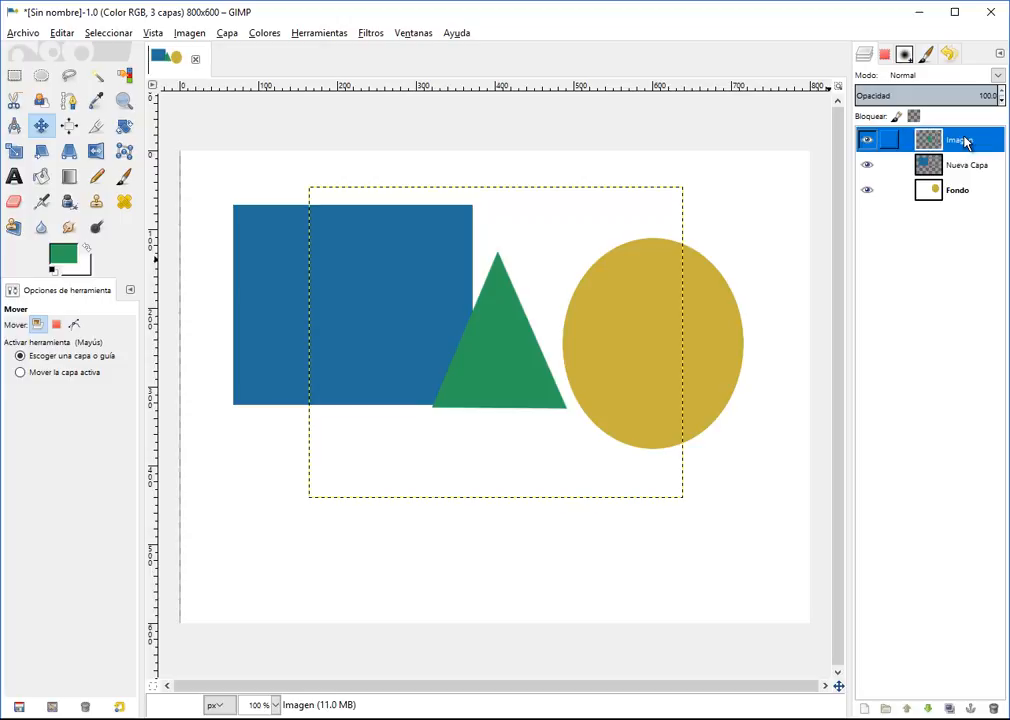
click(228, 33)
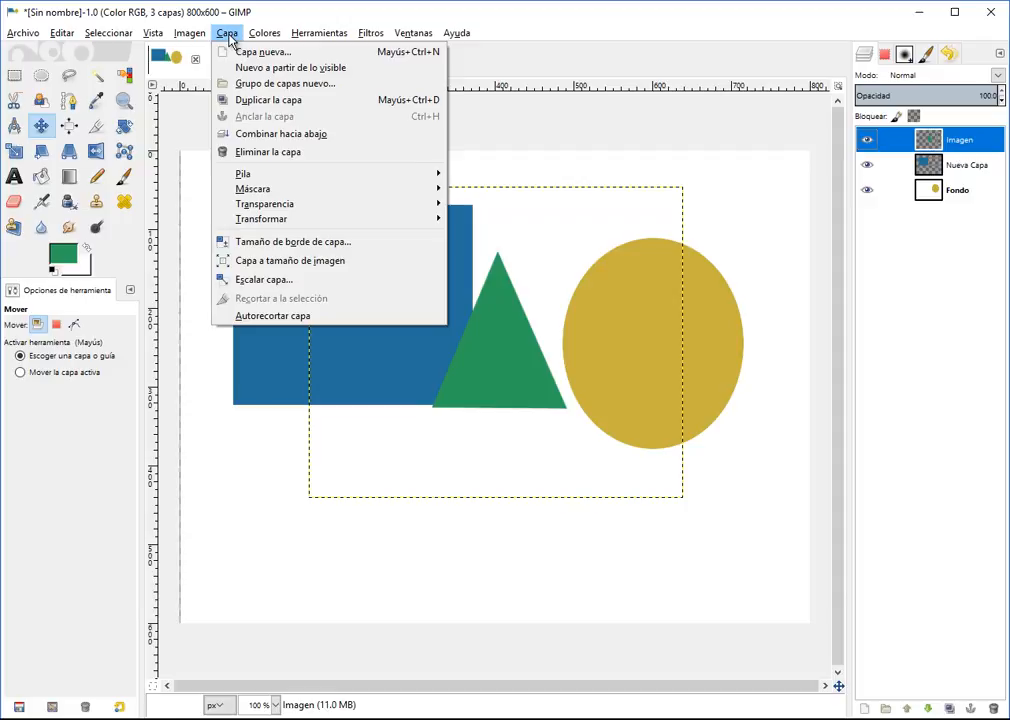
click(294, 318)
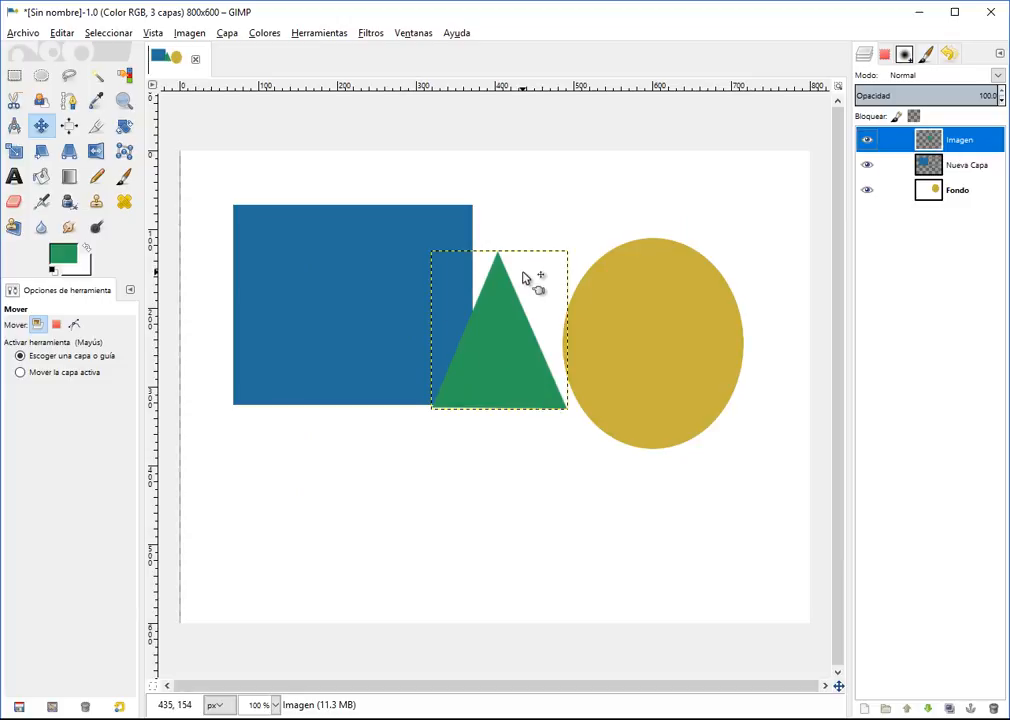
drag(502, 332, 525, 480)
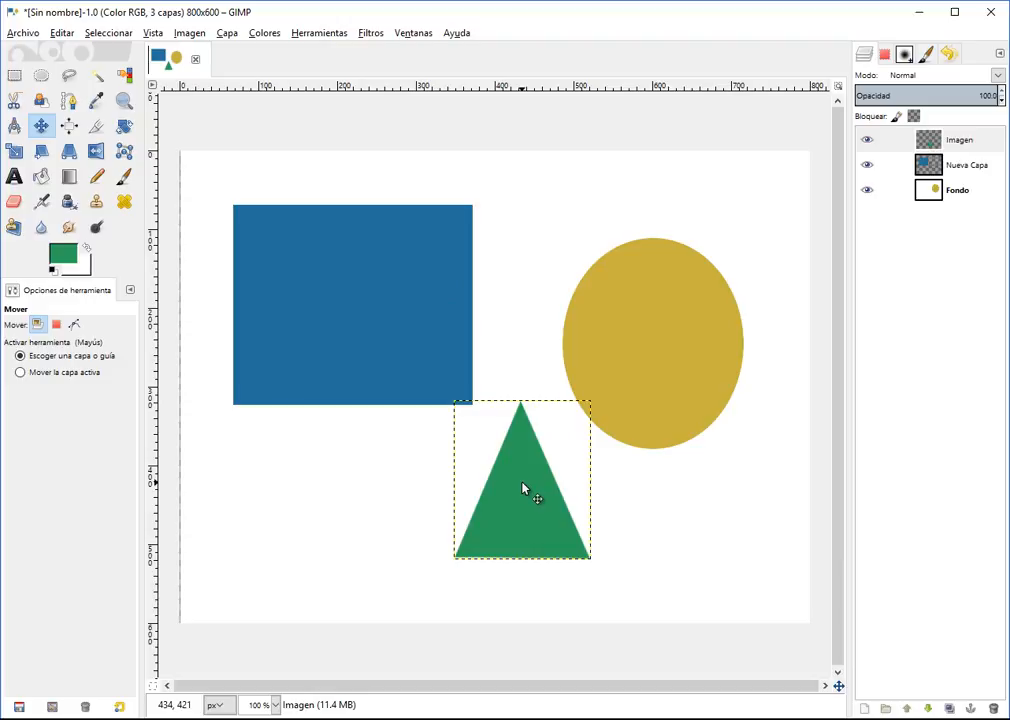